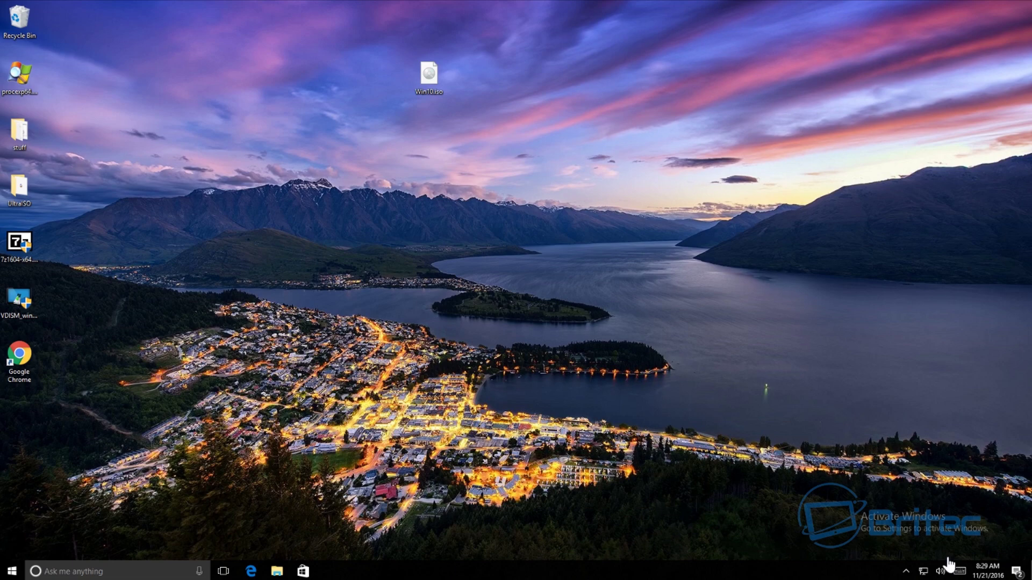
Launch Edge from the taskbar to load the Windows 10 Answer File Generator for x86 and x64.
{"action": "left_click", "coordinate": [251, 572]}
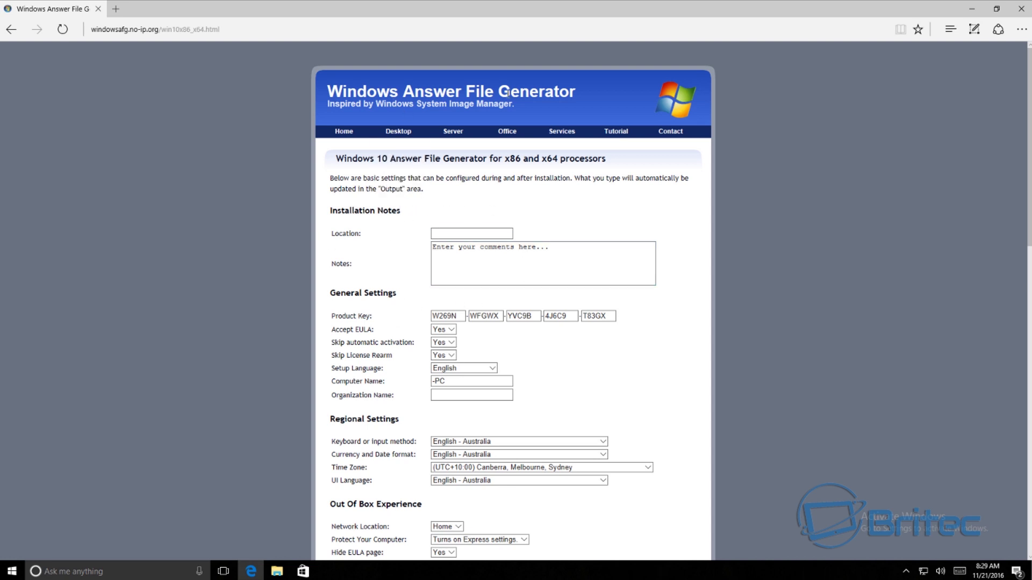
{"action": "mouse_move", "coordinate": [536, 137]}
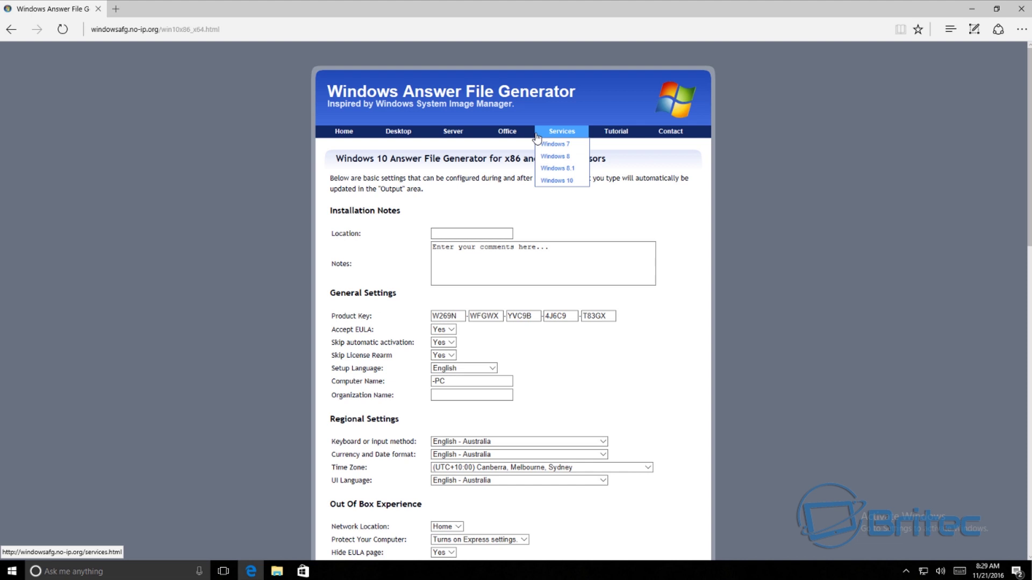
{"action": "left_click", "coordinate": [486, 312]}
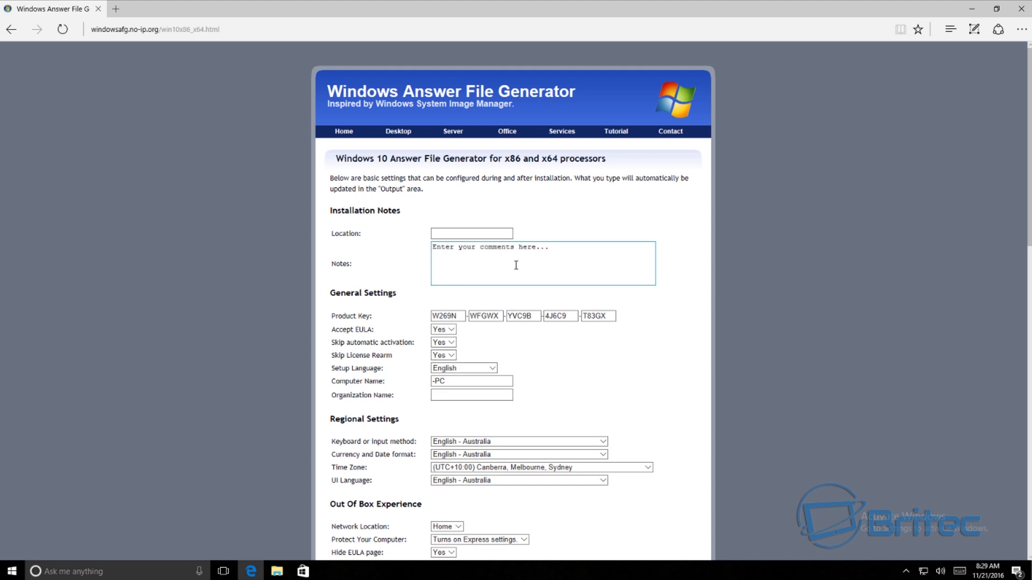
{"action": "left_click", "coordinate": [460, 382]}
Replace the existing computer name with Bench.
{"action": "left_click", "coordinate": [465, 382]}
{"action": "left_click_drag", "start_coordinate": [450, 380], "coordinate": [399, 383]}
{"action": "type", "text": "Bench"}
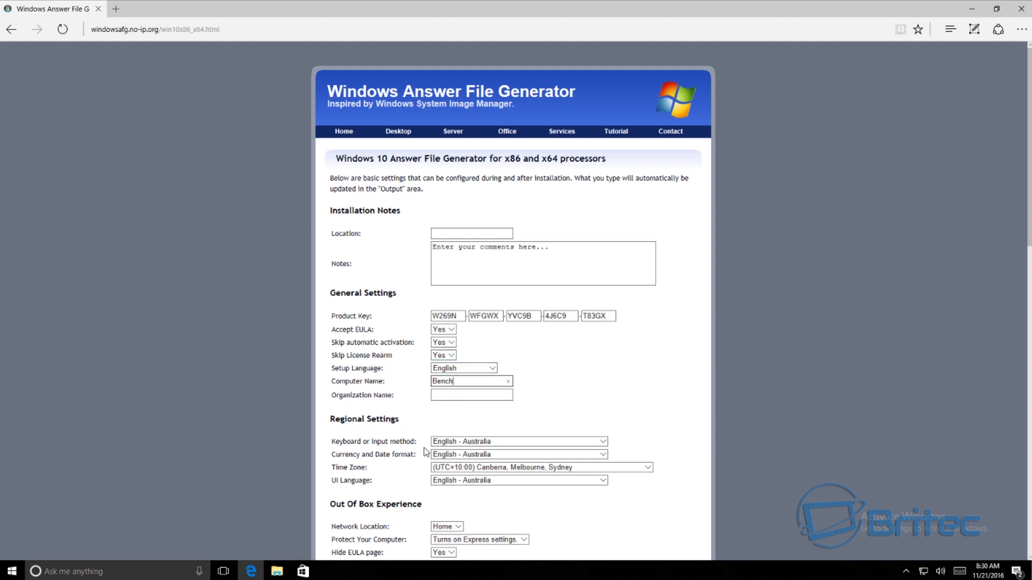
Set the keyboard and currency/date format to English - United Kingdom.
{"action": "scroll", "coordinate": [384, 452], "scroll_direction": "down", "scroll_amount": 2}
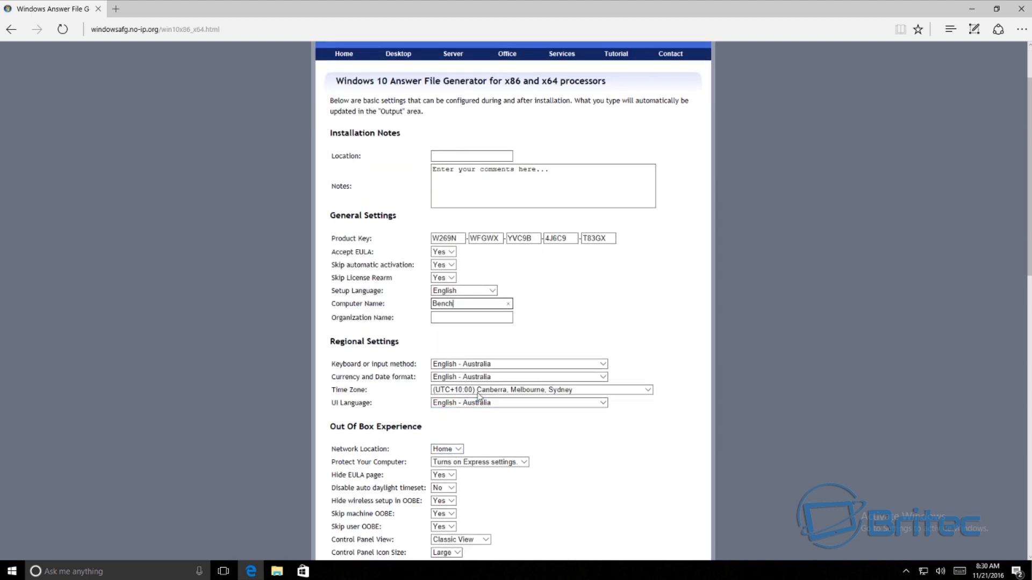
{"action": "left_click", "coordinate": [507, 364]}
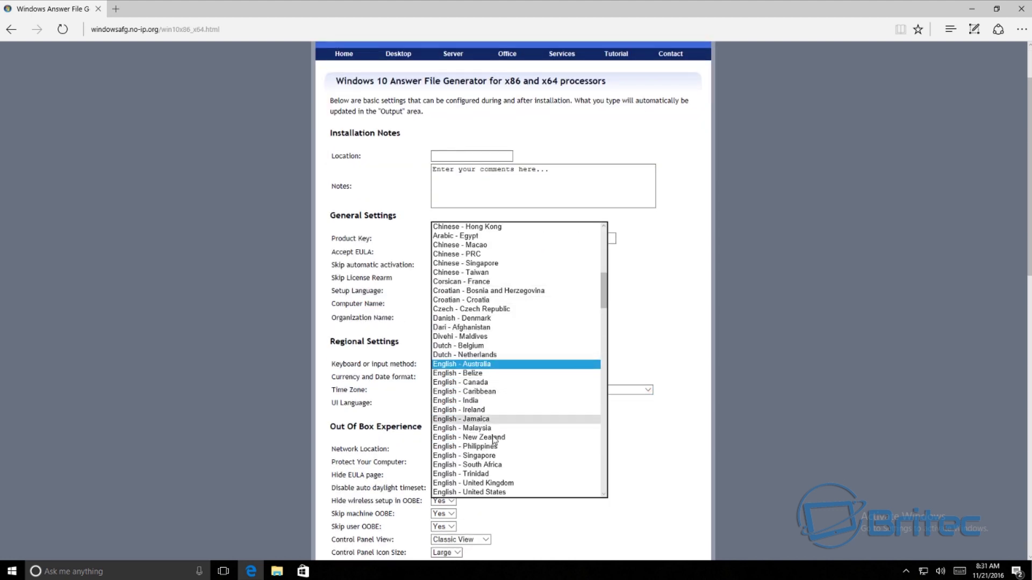
{"action": "mouse_move", "coordinate": [602, 294]}
{"action": "left_mouse_down"}
{"action": "mouse_move", "coordinate": [603, 325]}
{"action": "mouse_move", "coordinate": [607, 303]}
{"action": "left_mouse_up"}
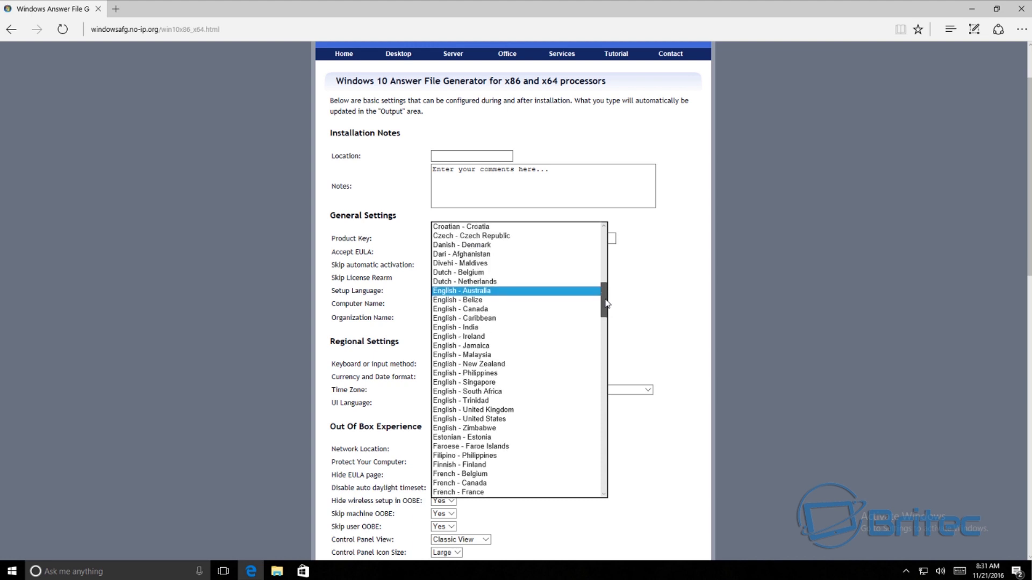
{"action": "left_click", "coordinate": [483, 410]}
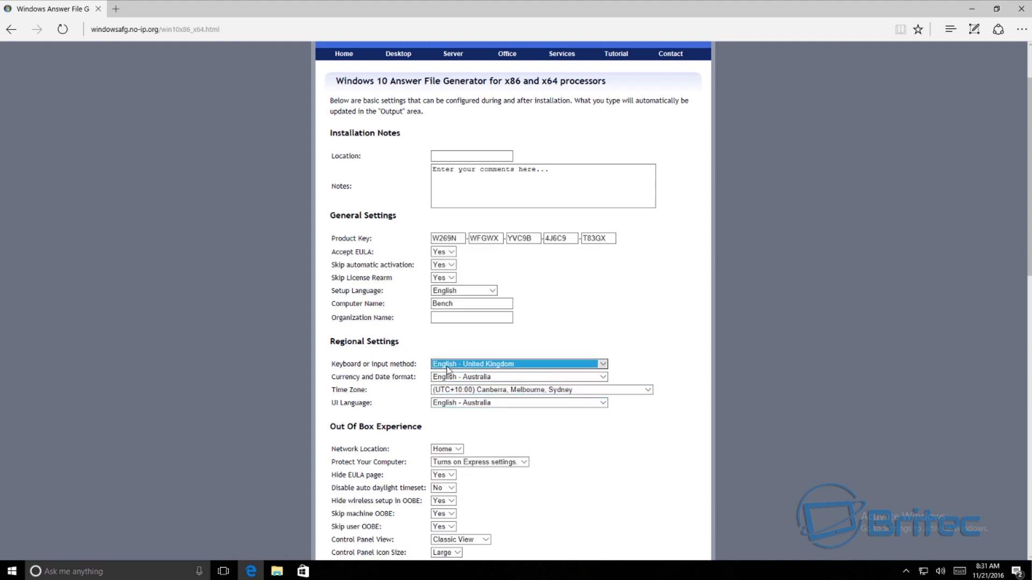
{"action": "left_click", "coordinate": [497, 377]}
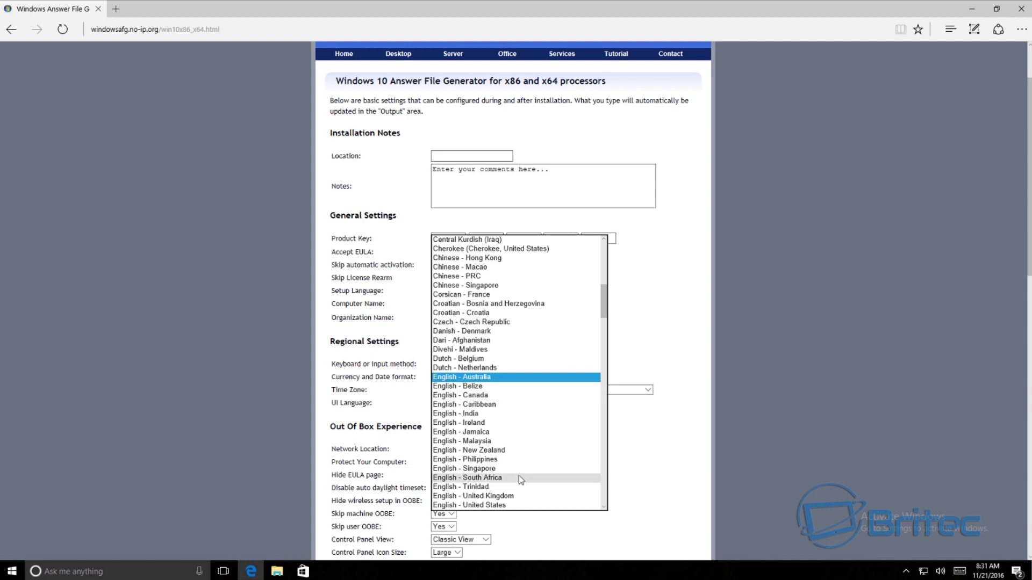
{"action": "left_click", "coordinate": [504, 496]}
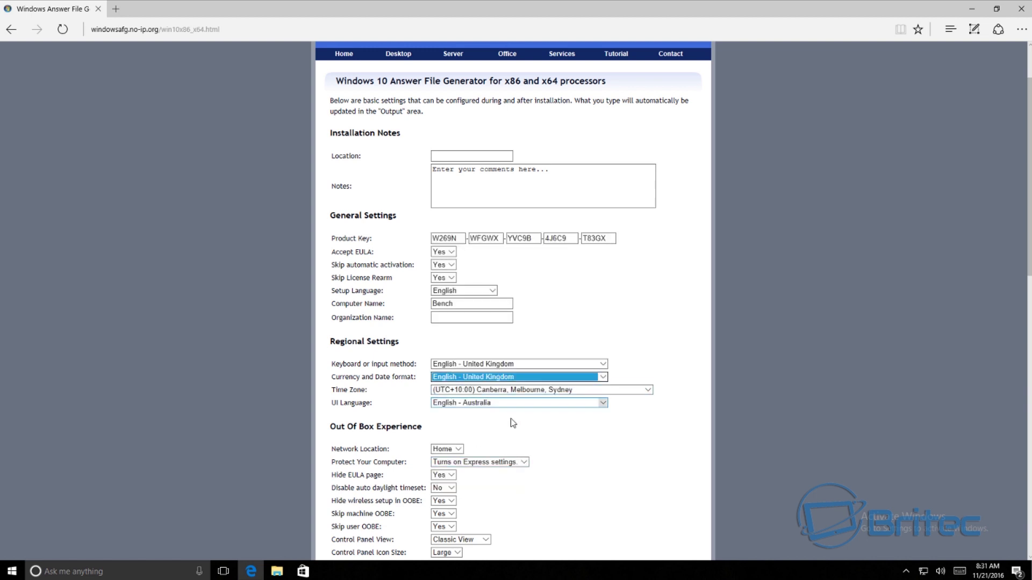
Set time zone to Dublin, Edinburgh, Lisbon, London and UI language to English - United Kingdom.
{"action": "left_click", "coordinate": [567, 391]}
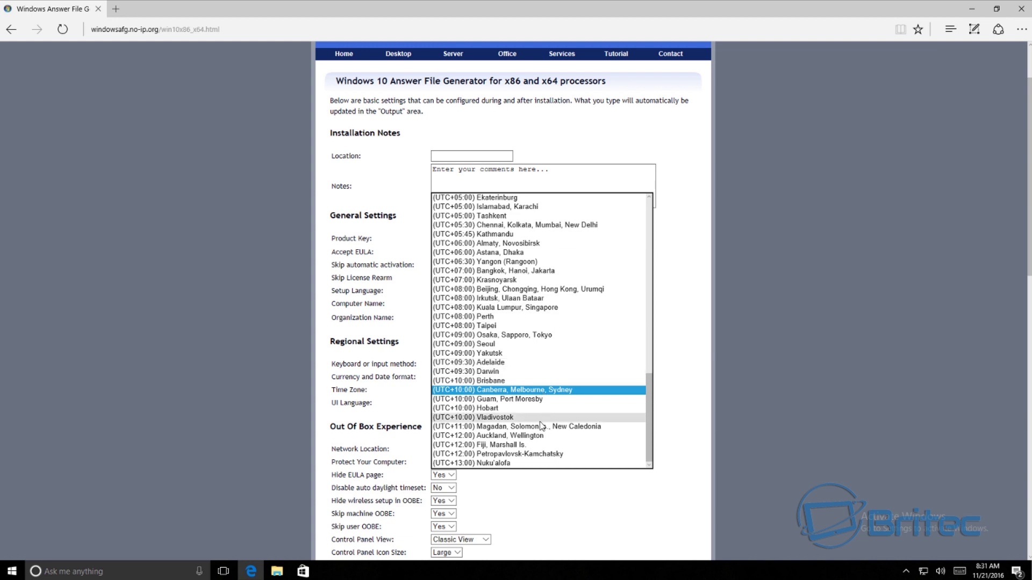
{"action": "scroll", "coordinate": [545, 406], "scroll_direction": "up", "scroll_amount": 3}
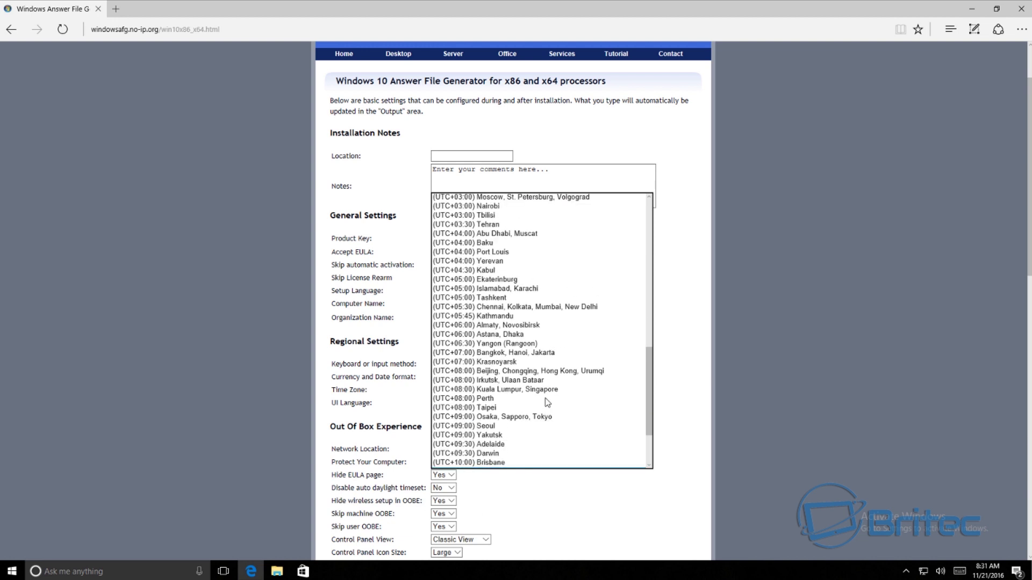
{"action": "scroll", "coordinate": [547, 402], "scroll_direction": "up", "scroll_amount": 8}
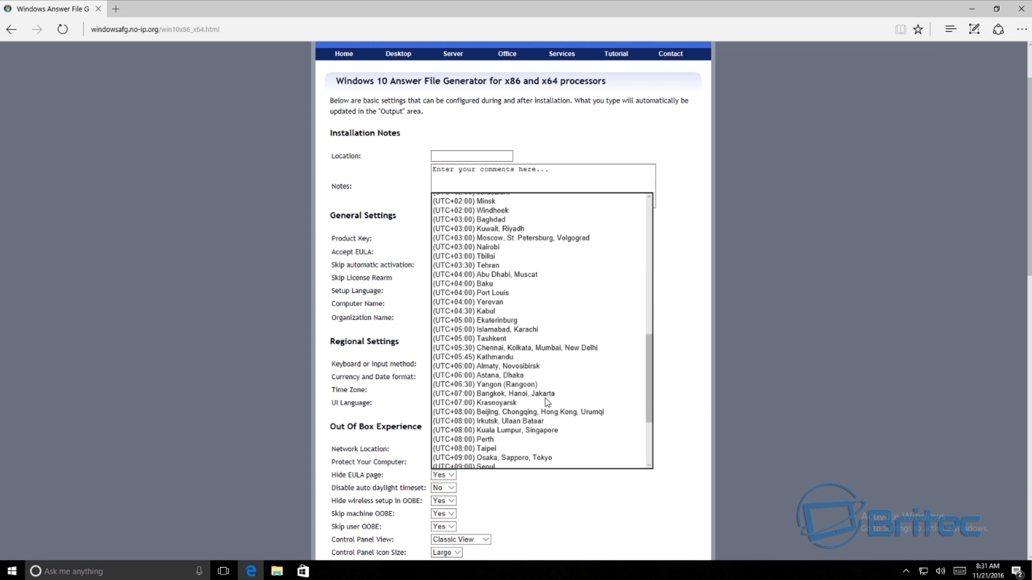
{"action": "scroll", "coordinate": [547, 402], "scroll_direction": "up", "scroll_amount": 1}
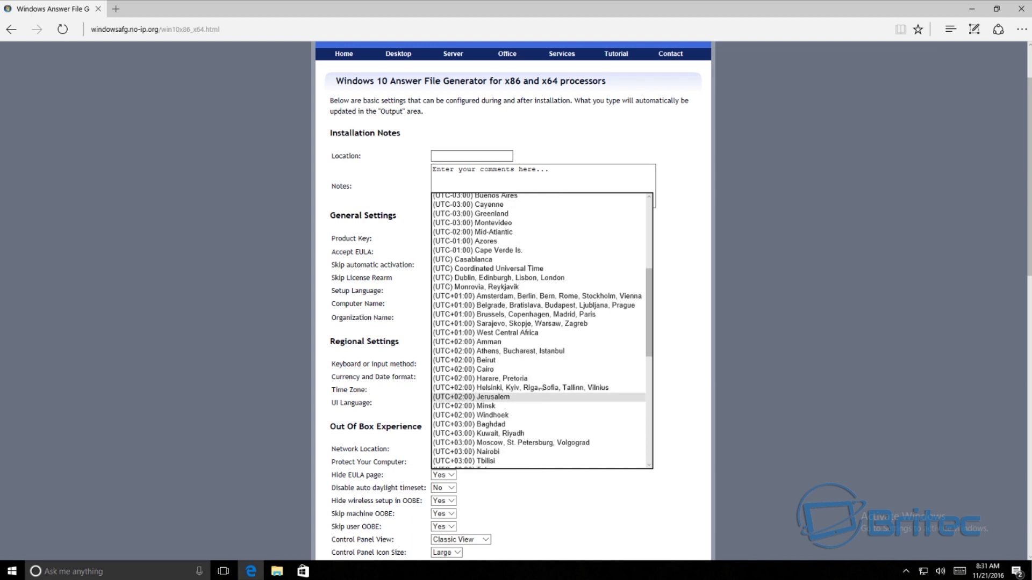
{"action": "left_click", "coordinate": [526, 280]}
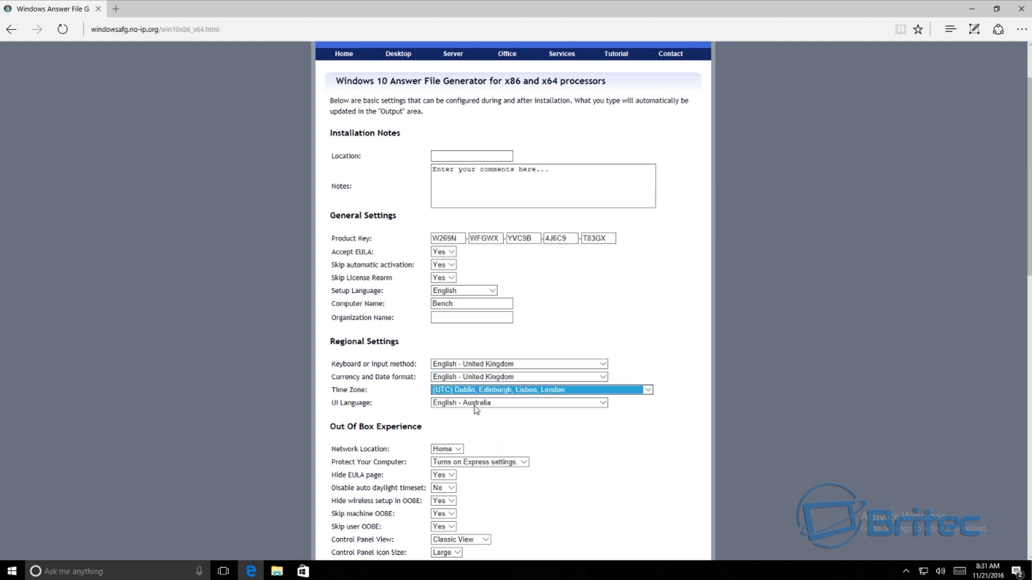
{"action": "left_click", "coordinate": [498, 404]}
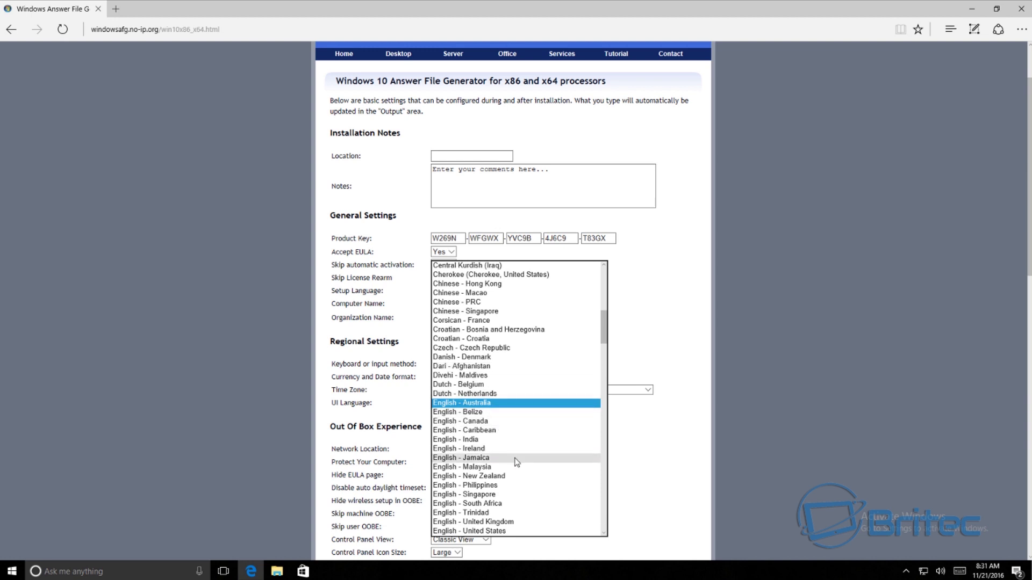
{"action": "left_click", "coordinate": [492, 522]}
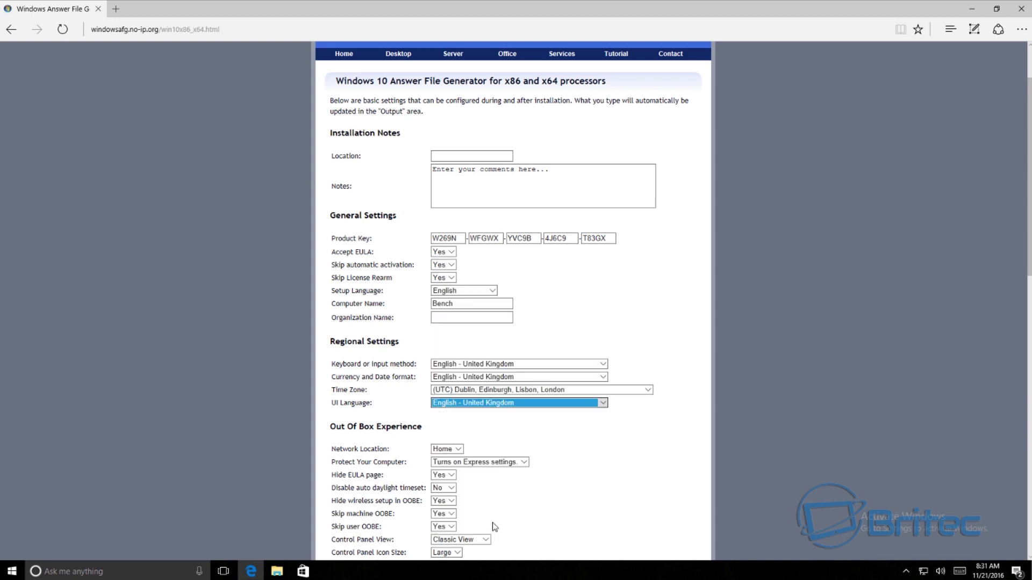
{"action": "left_click", "coordinate": [521, 467]}
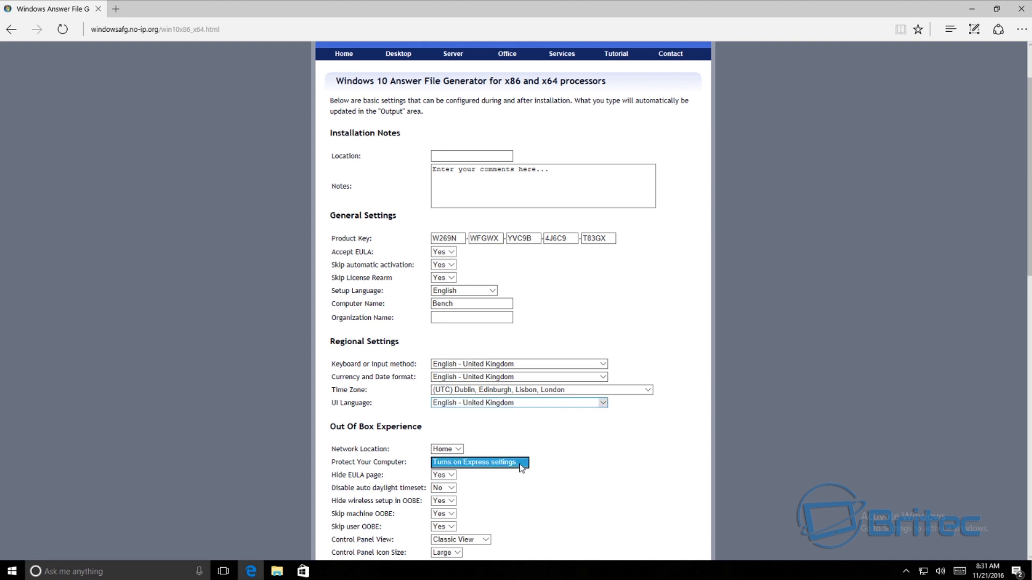
{"action": "left_click", "coordinate": [491, 487]}
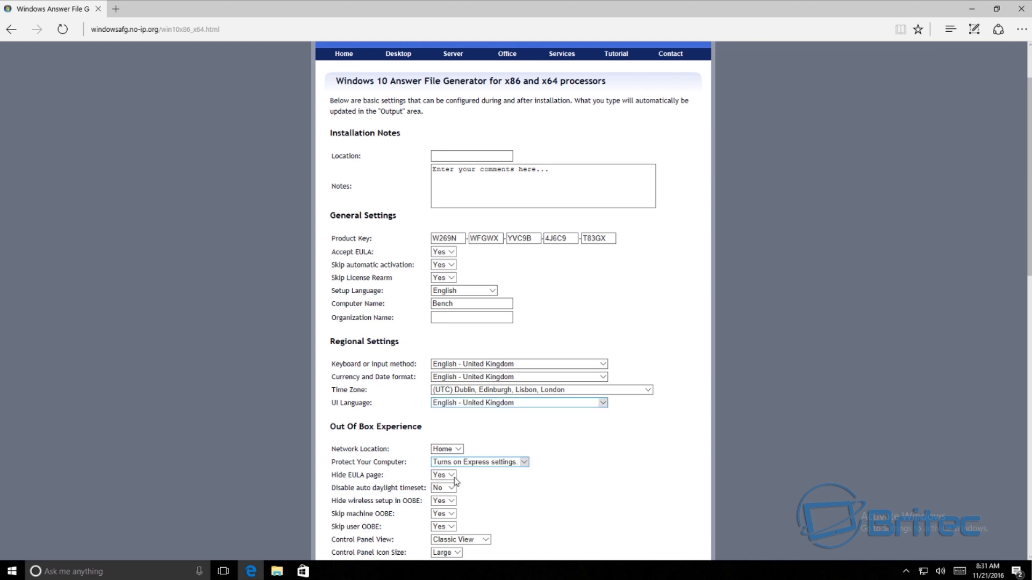
{"action": "scroll", "coordinate": [489, 488], "scroll_direction": "down", "scroll_amount": 3}
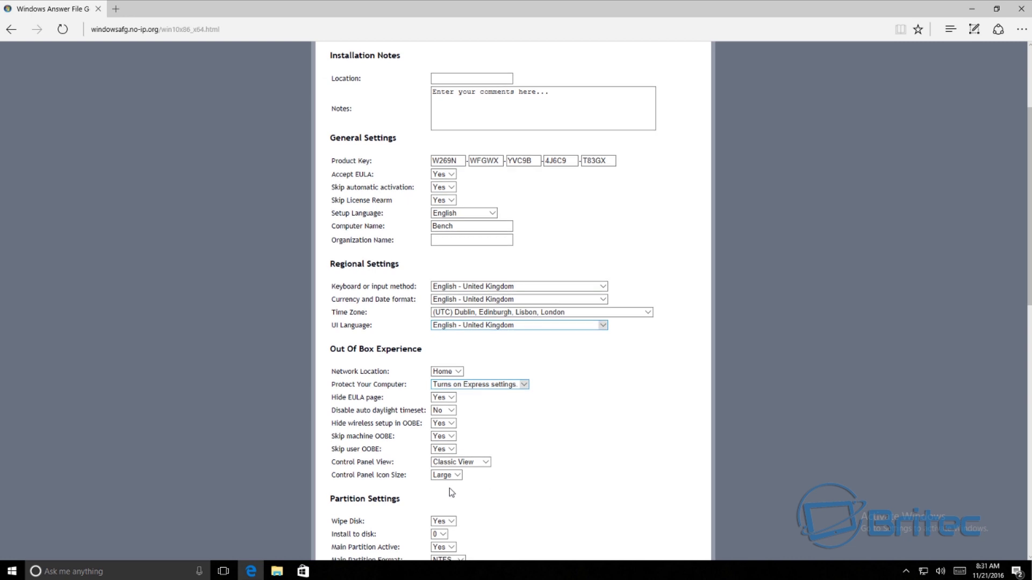
{"action": "scroll", "coordinate": [486, 496], "scroll_direction": "down", "scroll_amount": 6}
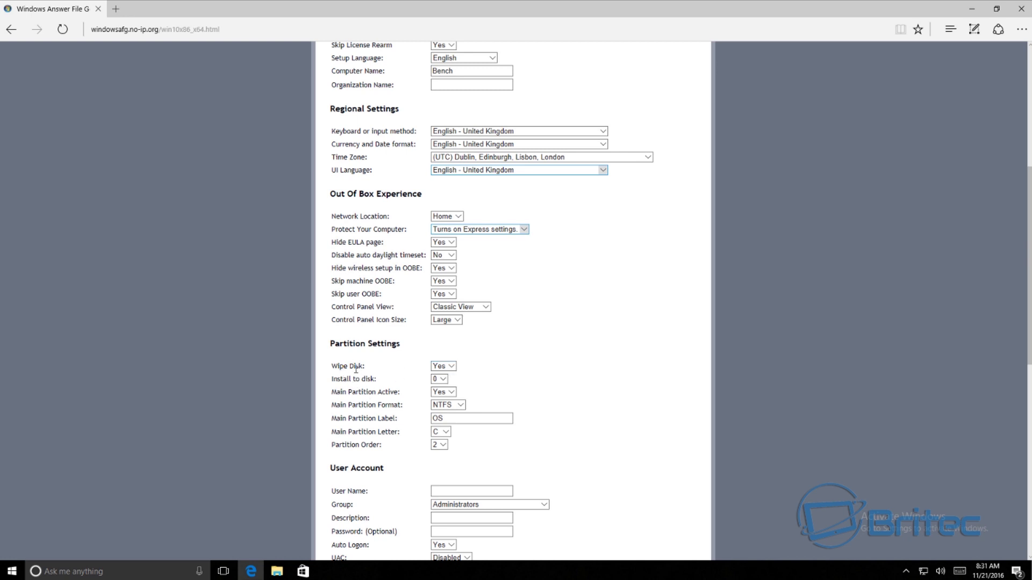
{"action": "left_click", "coordinate": [452, 367]}
{"action": "left_click", "coordinate": [454, 369]}
{"action": "scroll", "coordinate": [415, 463], "scroll_direction": "down", "scroll_amount": 3}
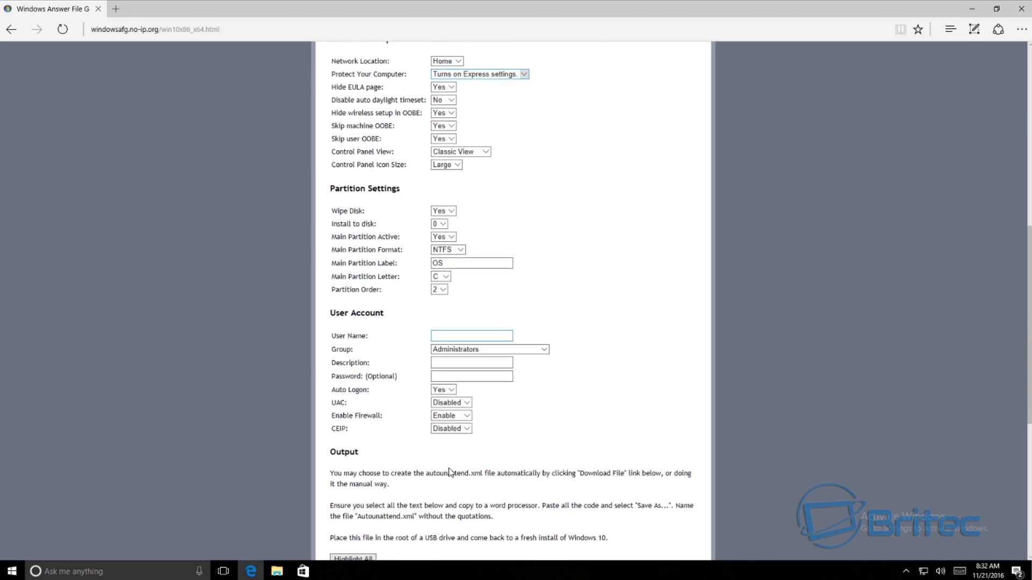
Enter a user name, keep the account in Administrators, and set UAC to Enable.
{"action": "left_click", "coordinate": [458, 338]}
{"action": "left_click", "coordinate": [450, 337]}
{"action": "left_click", "coordinate": [490, 353]}
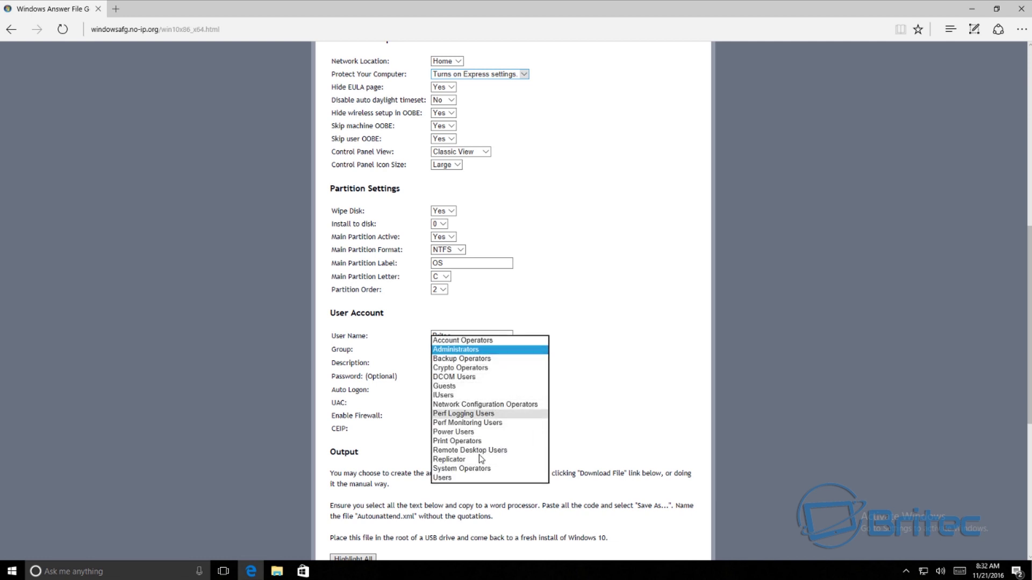
{"action": "left_click", "coordinate": [565, 317]}
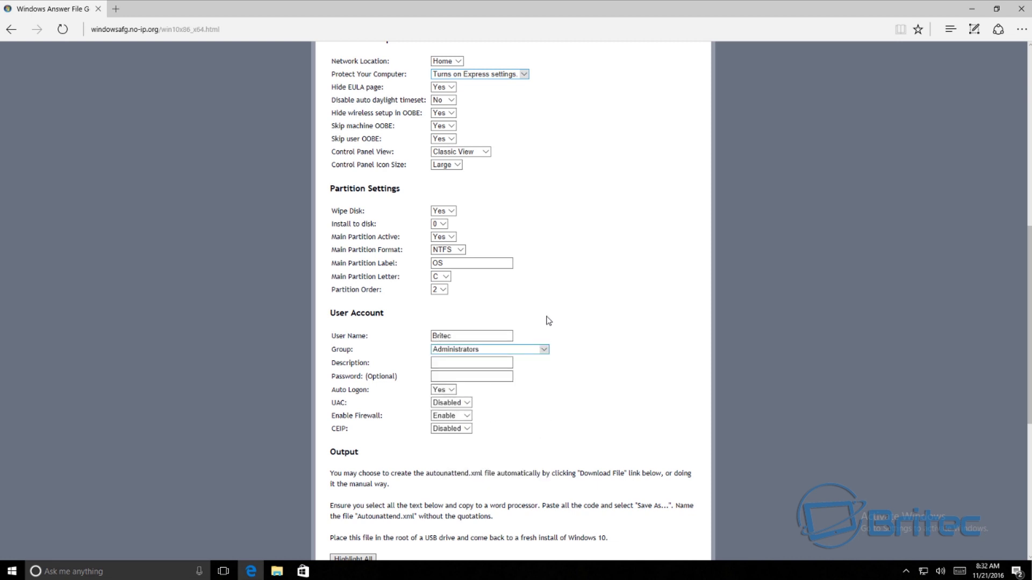
{"action": "left_click", "coordinate": [462, 377]}
{"action": "left_click", "coordinate": [458, 404]}
{"action": "left_click", "coordinate": [450, 395]}
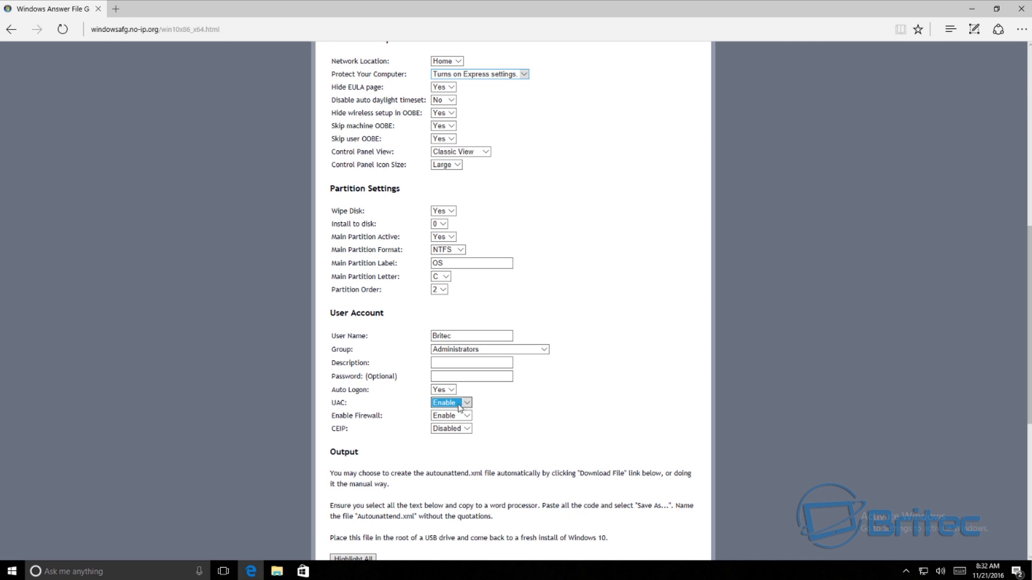
Download the generated answer file as autounattend.xml from the Output section.
{"action": "scroll", "coordinate": [490, 457], "scroll_direction": "down", "scroll_amount": 3}
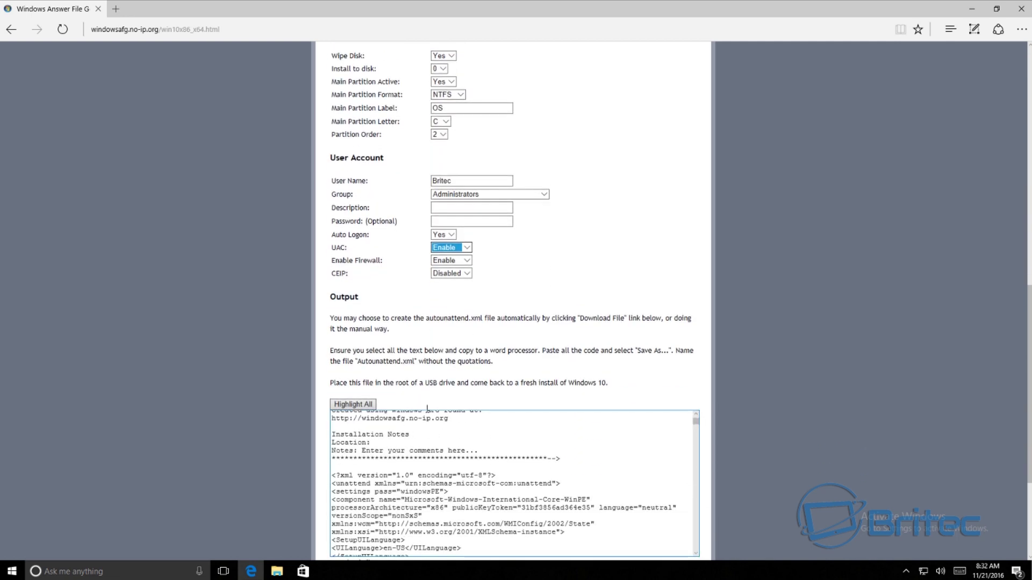
{"action": "scroll", "coordinate": [407, 462], "scroll_direction": "down", "scroll_amount": 3}
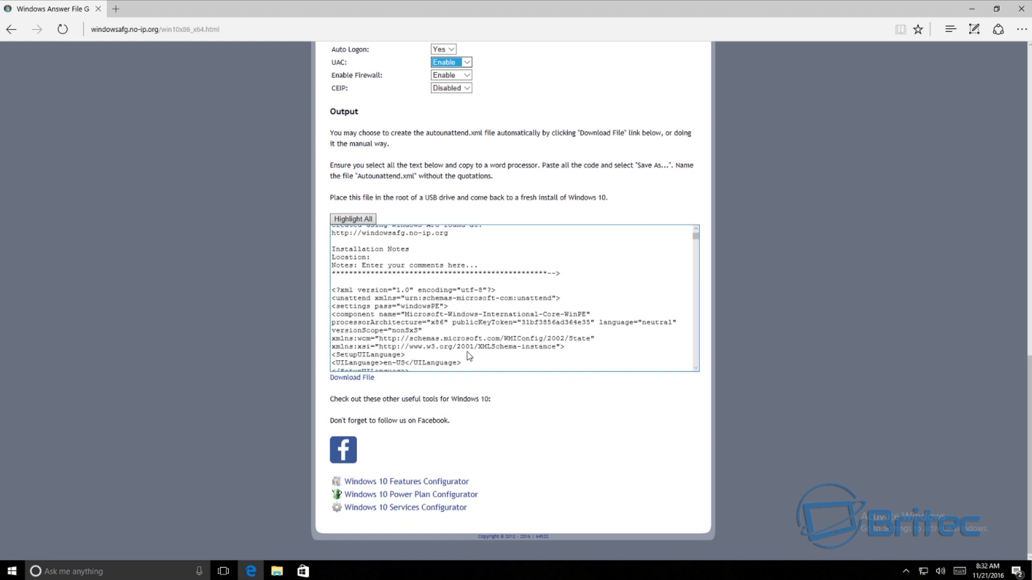
{"action": "left_click", "coordinate": [356, 379]}
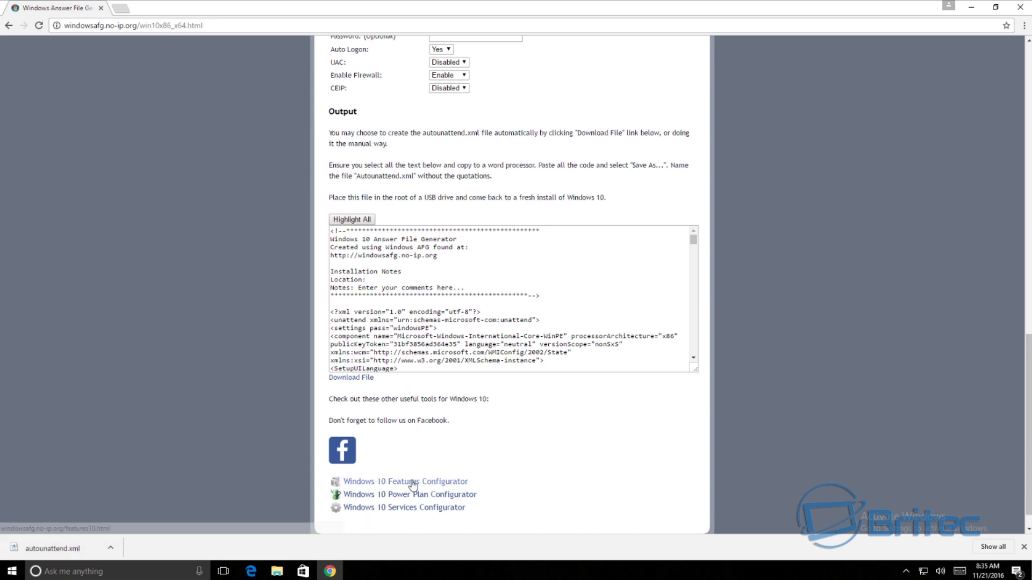
Open the Windows 10 Services Configurator and leave the architecture at x86.
{"action": "left_click", "coordinate": [404, 510]}
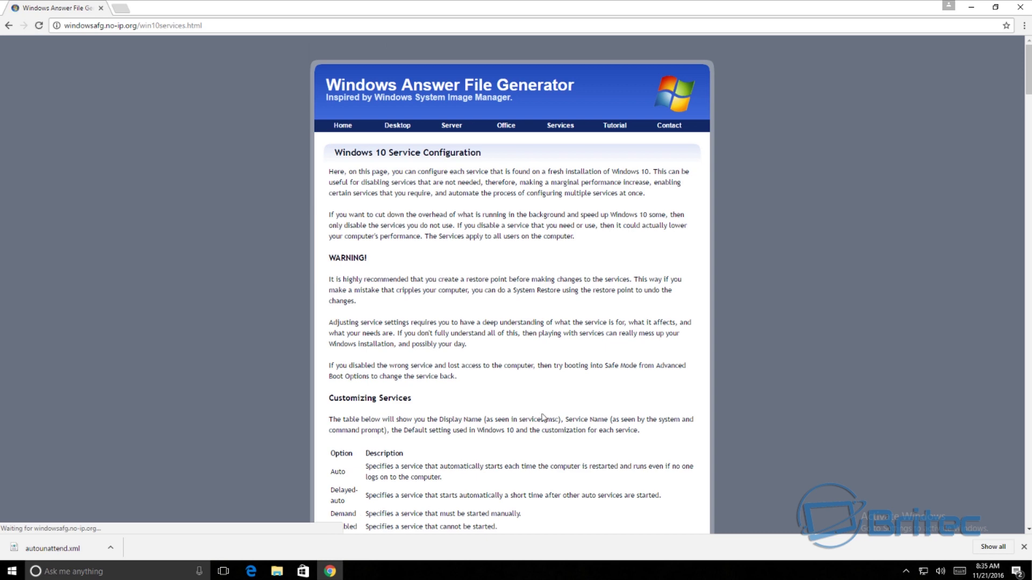
{"action": "scroll", "coordinate": [532, 399], "scroll_direction": "down", "scroll_amount": 3}
{"action": "scroll", "coordinate": [532, 399], "scroll_direction": "down", "scroll_amount": 2}
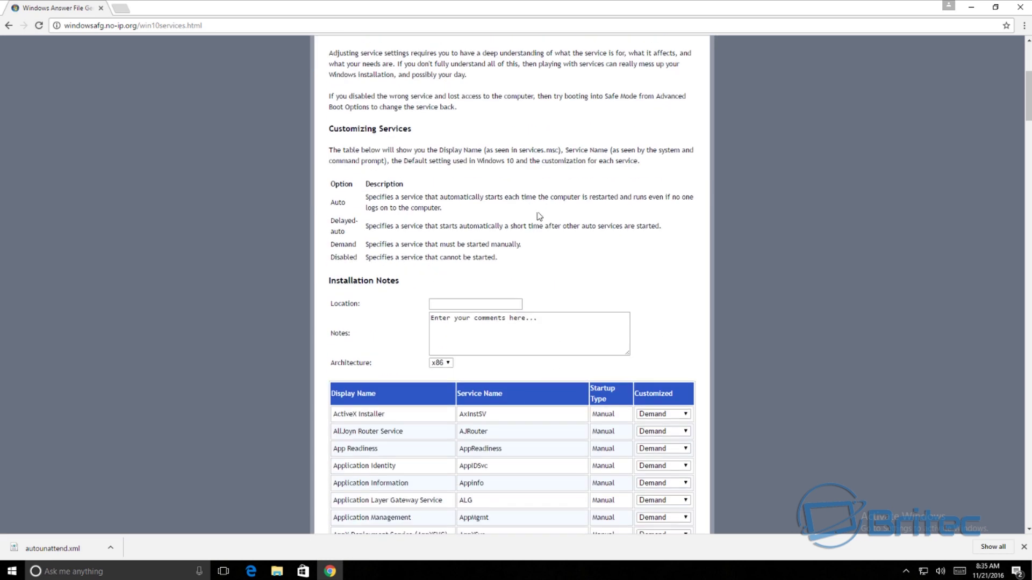
{"action": "scroll", "coordinate": [534, 440], "scroll_direction": "down", "scroll_amount": 1}
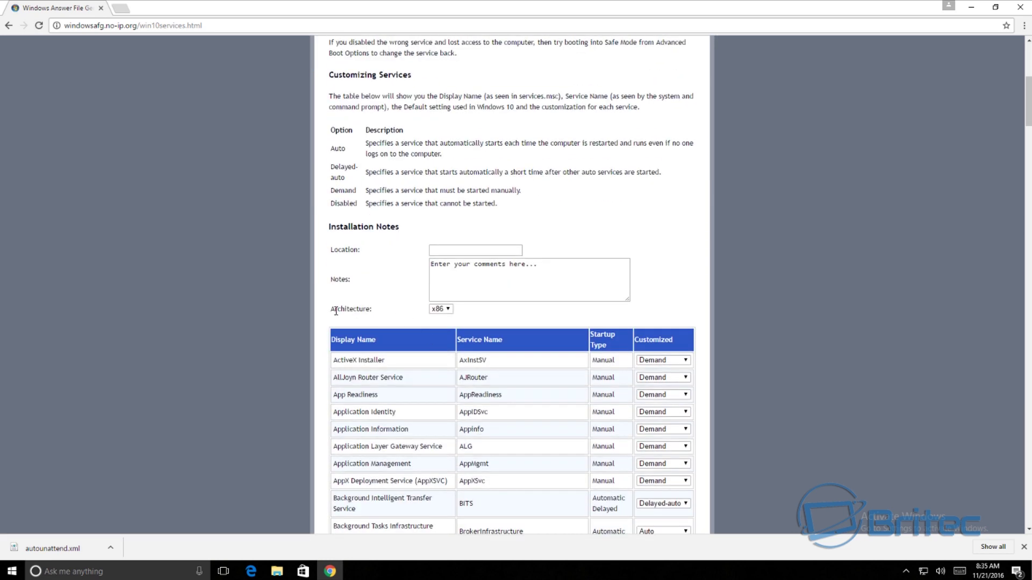
{"action": "left_click", "coordinate": [445, 309]}
{"action": "left_click", "coordinate": [398, 313]}
Review the services table, leaving Application Information startup unchanged.
{"action": "scroll", "coordinate": [435, 376], "scroll_direction": "down", "scroll_amount": 2}
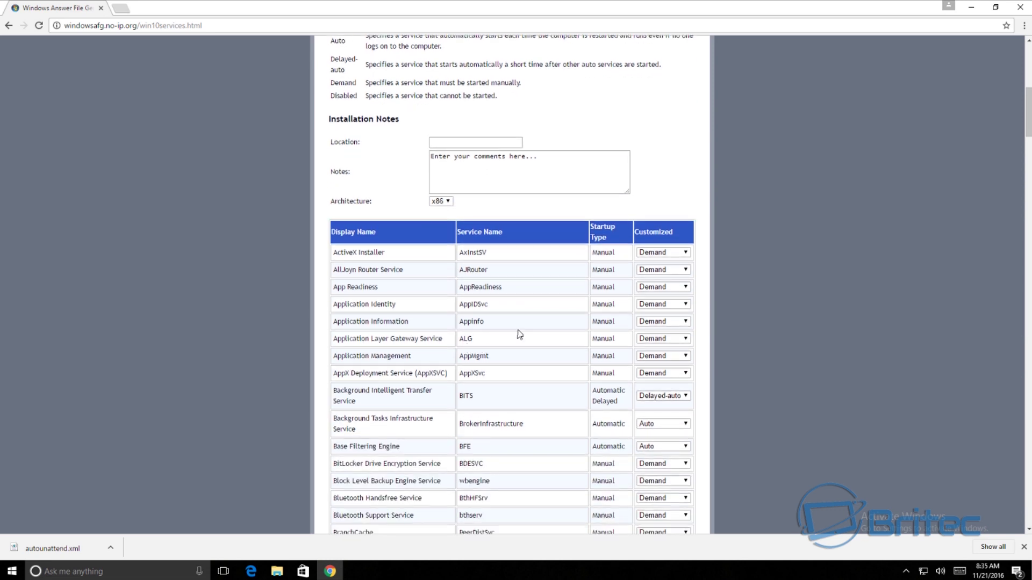
{"action": "scroll", "coordinate": [543, 333], "scroll_direction": "down", "scroll_amount": 2}
{"action": "left_click", "coordinate": [663, 213]}
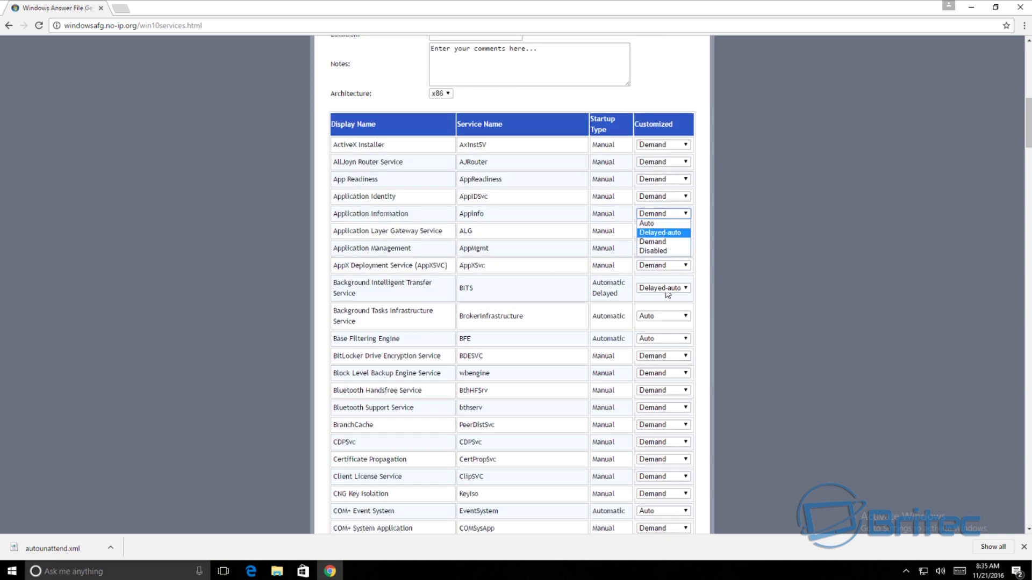
{"action": "left_click", "coordinate": [655, 251]}
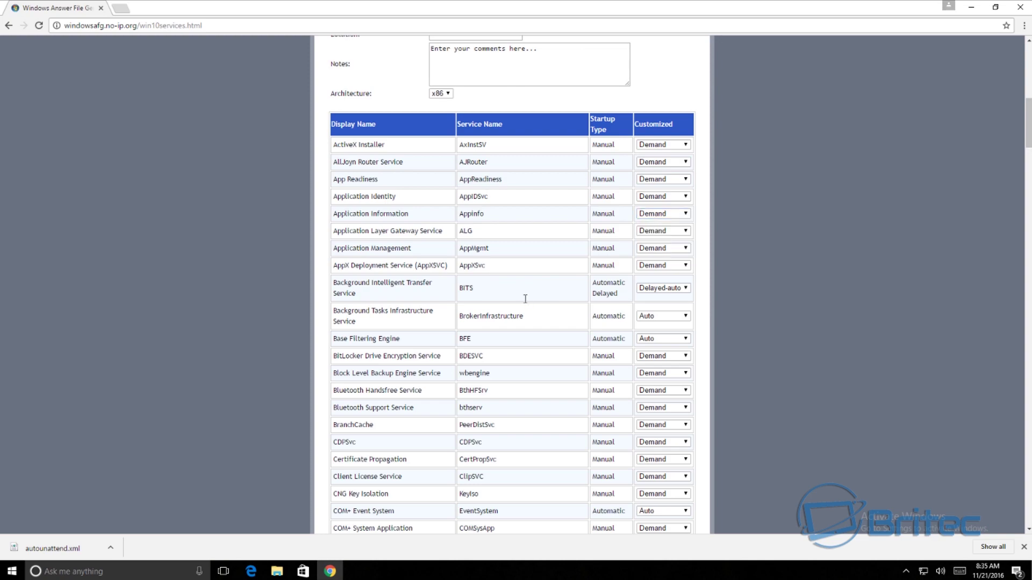
{"action": "scroll", "coordinate": [567, 360], "scroll_direction": "down", "scroll_amount": 5}
{"action": "scroll", "coordinate": [570, 375], "scroll_direction": "down", "scroll_amount": 13}
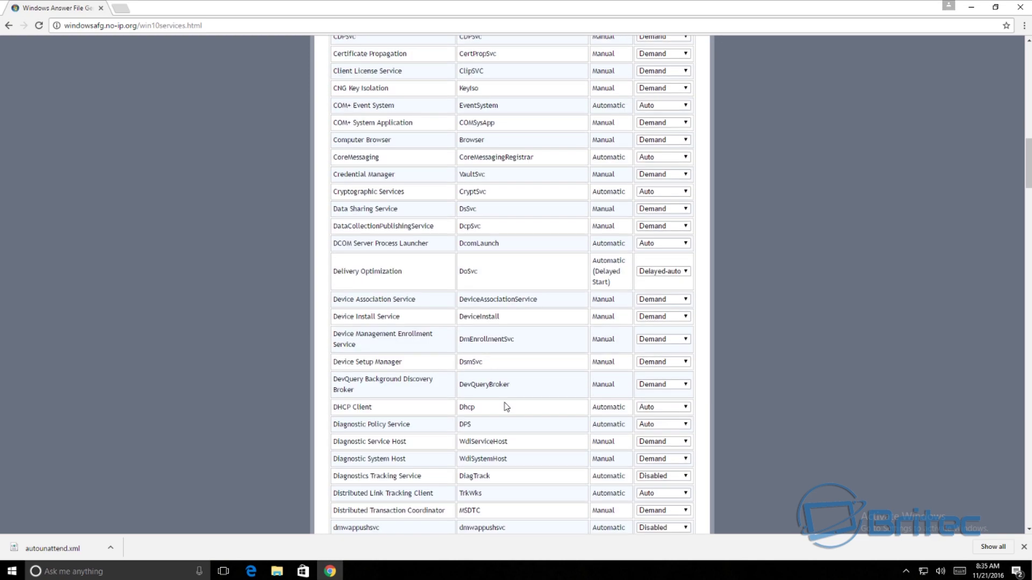
{"action": "scroll", "coordinate": [525, 402], "scroll_direction": "down", "scroll_amount": 20}
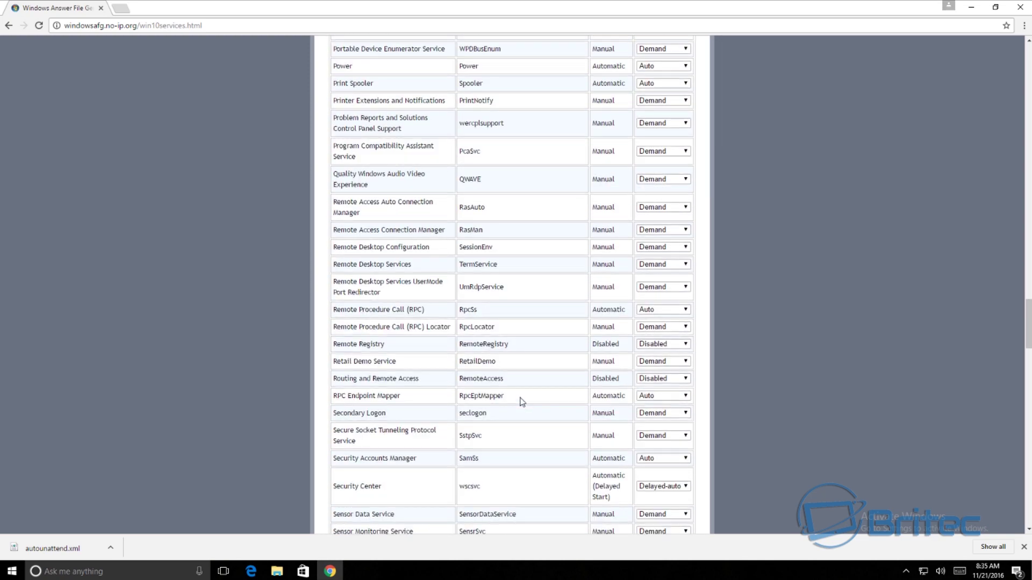
{"action": "scroll", "coordinate": [520, 408], "scroll_direction": "down", "scroll_amount": 12}
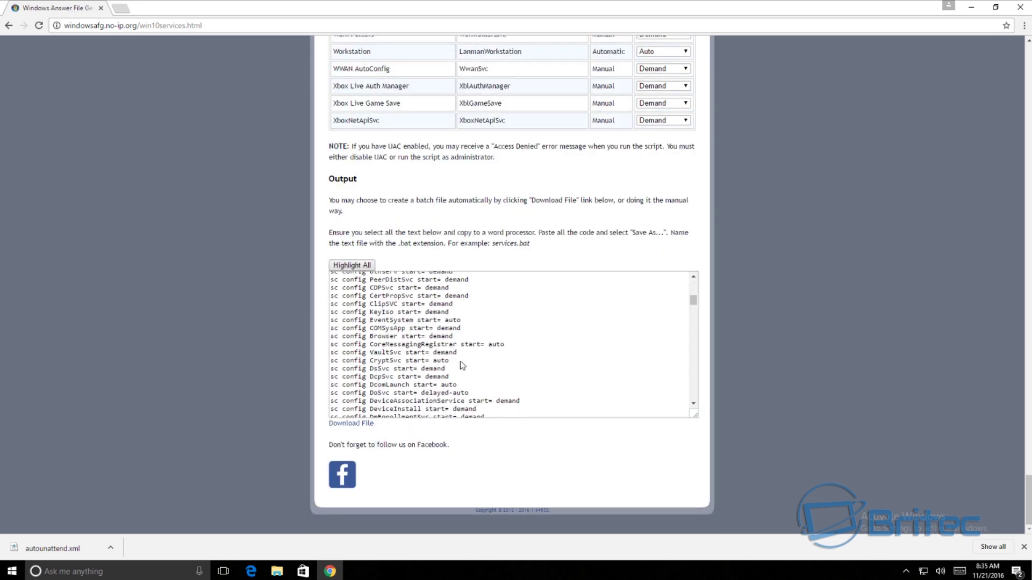
Download services.bat, keep it despite the warning, and restore the browser from full screen.
{"action": "left_click", "coordinate": [352, 423]}
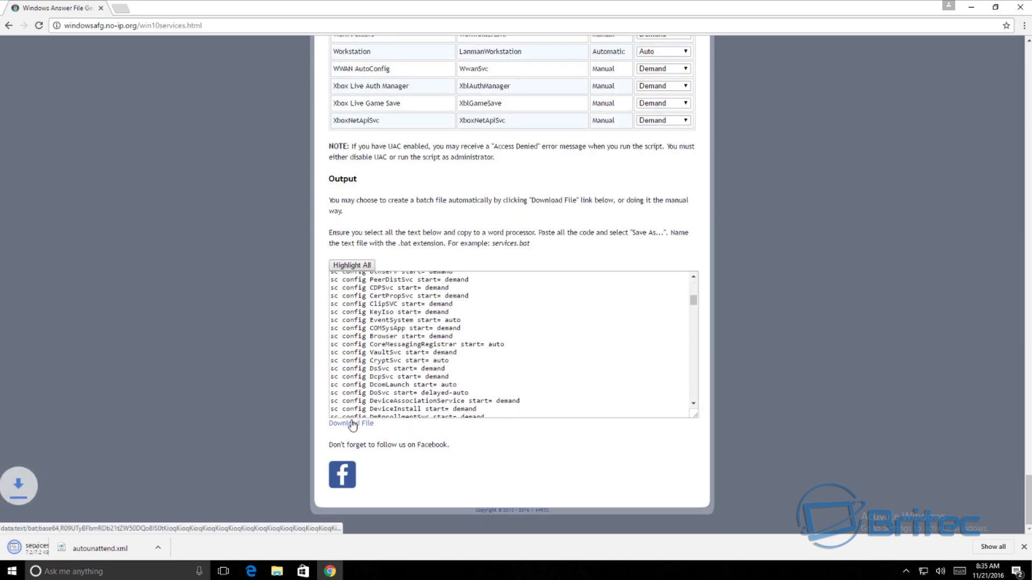
{"action": "left_click", "coordinate": [178, 547]}
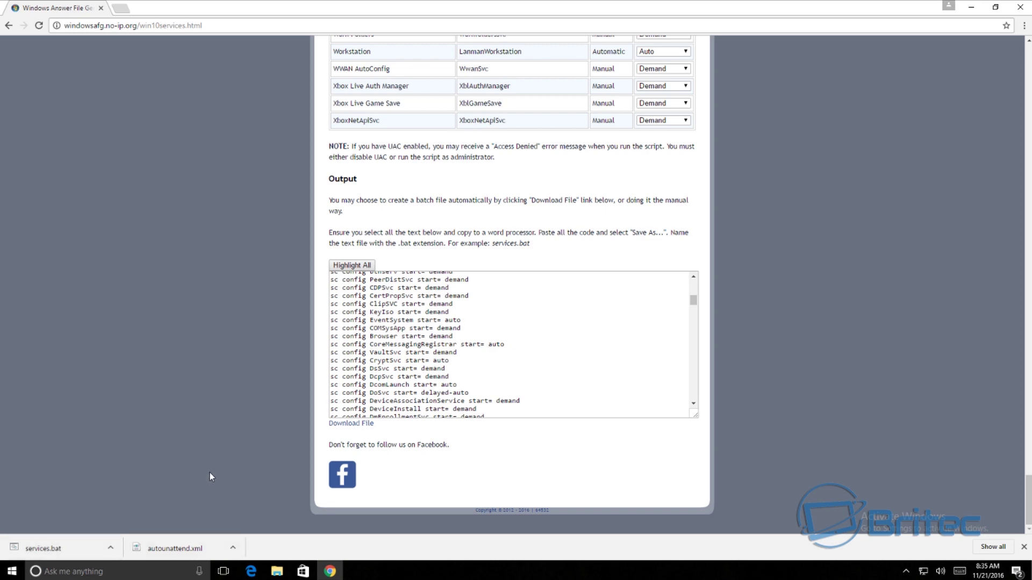
{"action": "scroll", "coordinate": [204, 437], "scroll_direction": "up", "scroll_amount": 15}
{"action": "scroll", "coordinate": [205, 442], "scroll_direction": "up", "scroll_amount": 20}
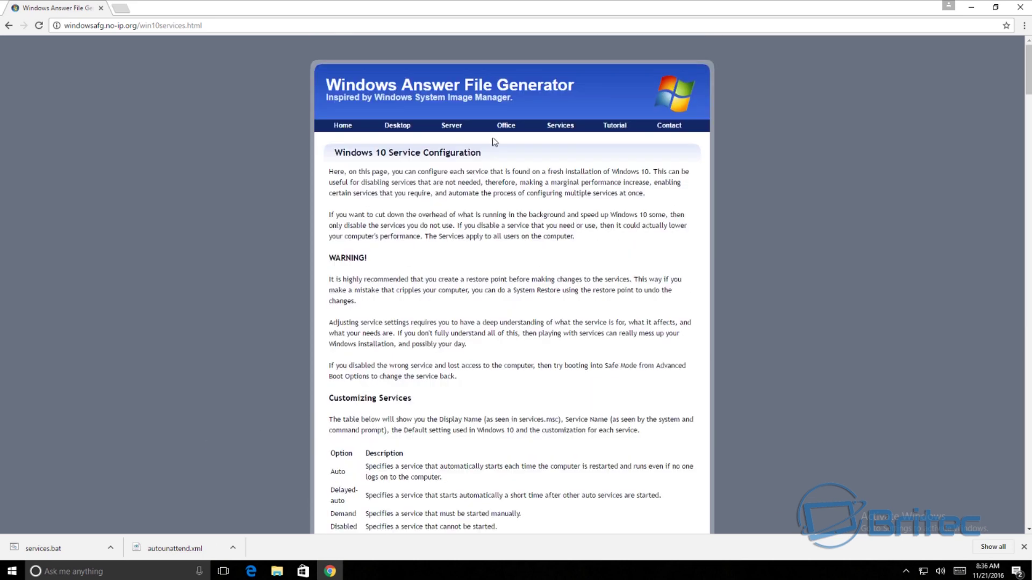
{"action": "mouse_move", "coordinate": [397, 127]}
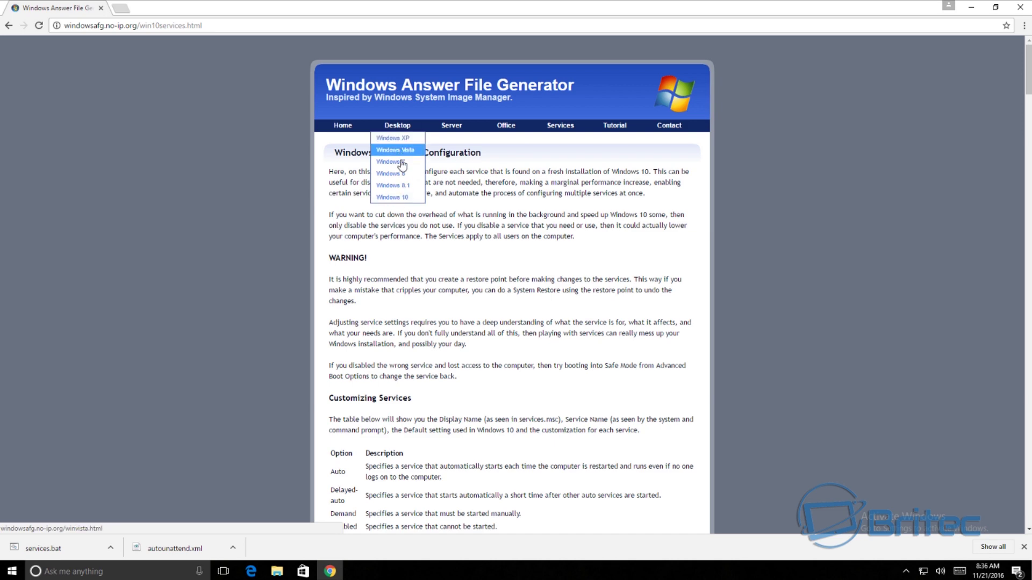
{"action": "left_click", "coordinate": [995, 7]}
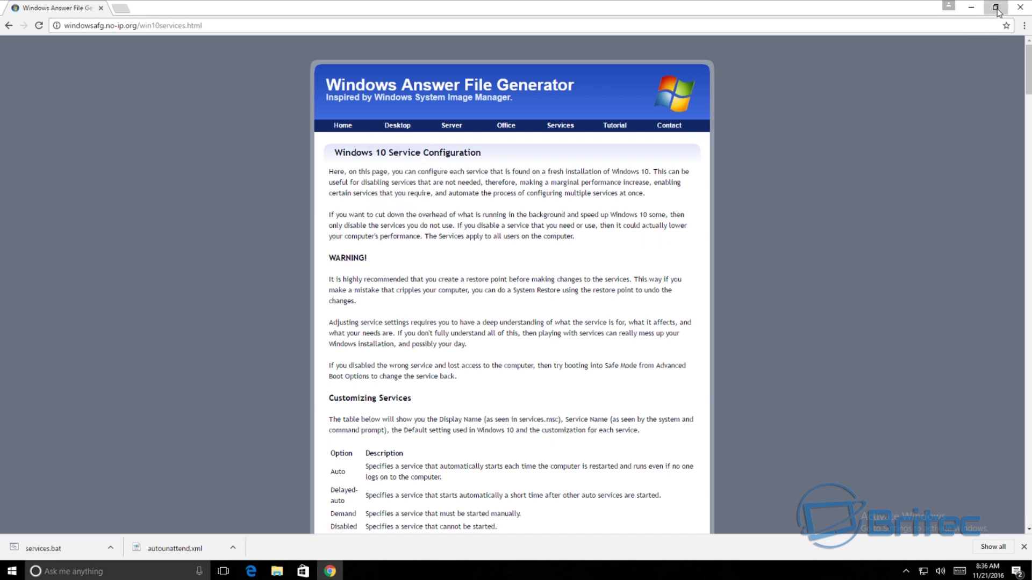
Minimize the browser, arrange desktop icons, and launch UltraISOPortable.exe from the UltraISO folder.
{"action": "left_click", "coordinate": [460, 24]}
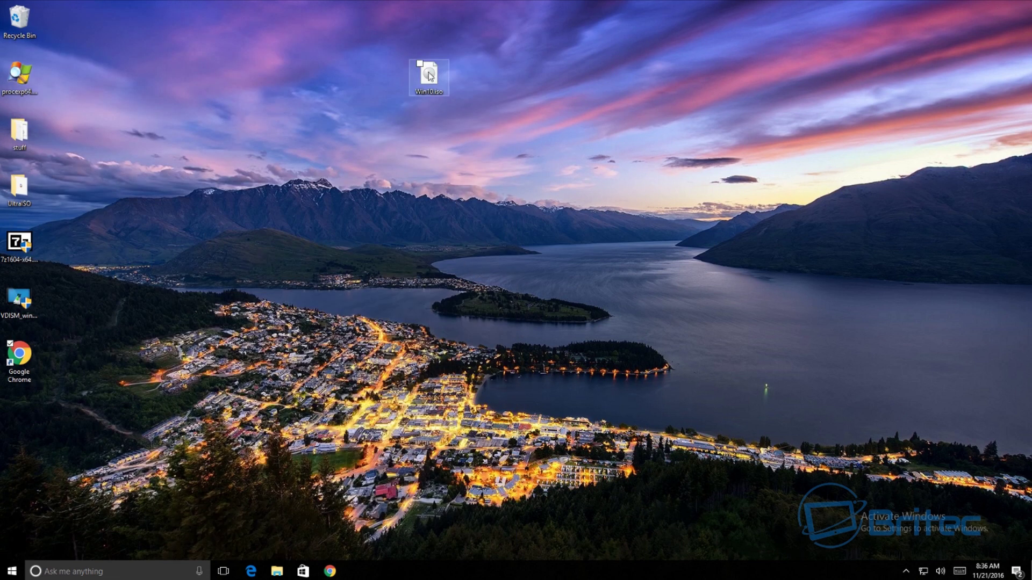
{"action": "left_click_drag", "start_coordinate": [429, 76], "coordinate": [429, 186]}
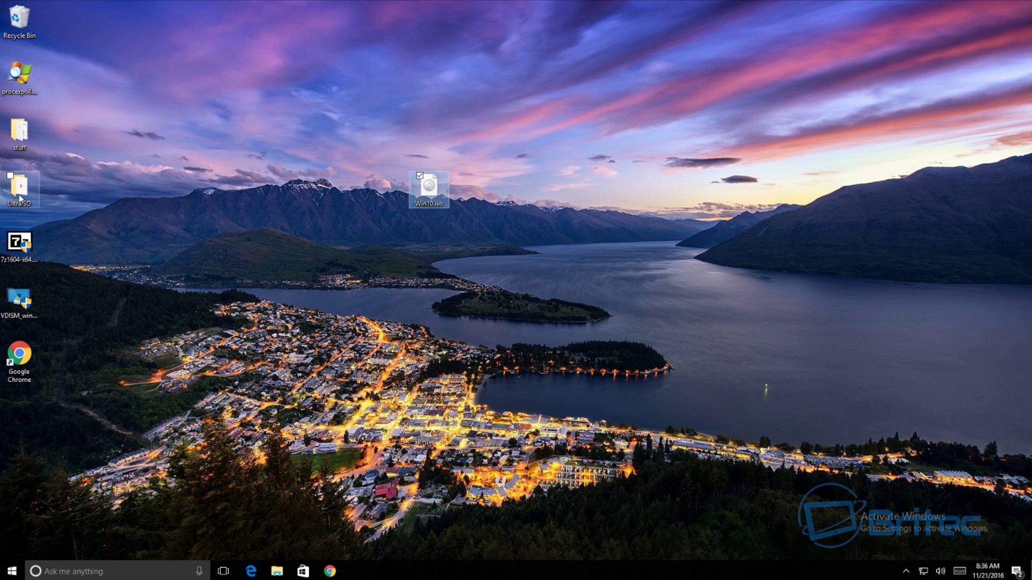
{"action": "left_click_drag", "start_coordinate": [20, 188], "coordinate": [269, 196]}
{"action": "double_click", "coordinate": [270, 196]}
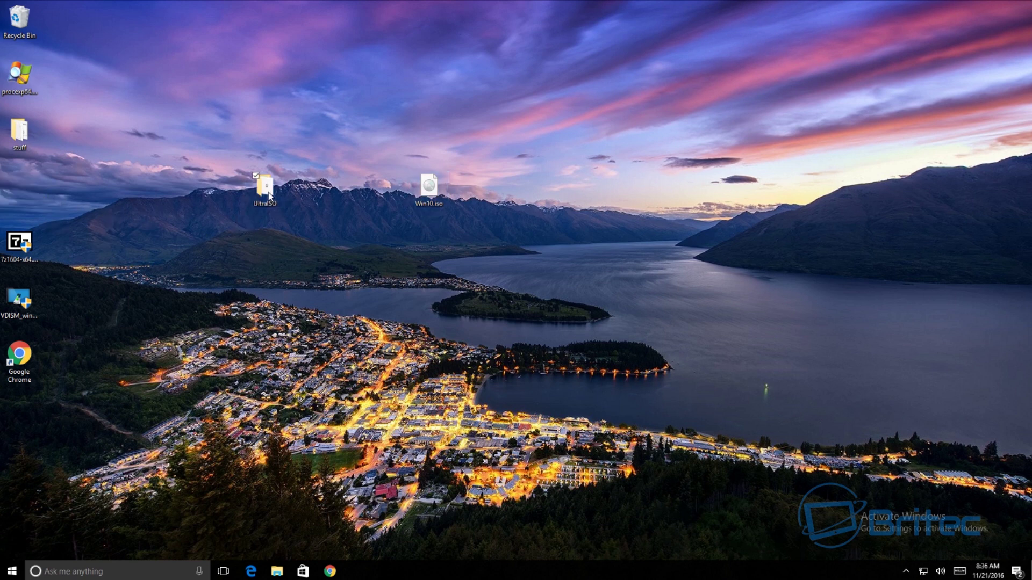
{"action": "double_click", "coordinate": [348, 286]}
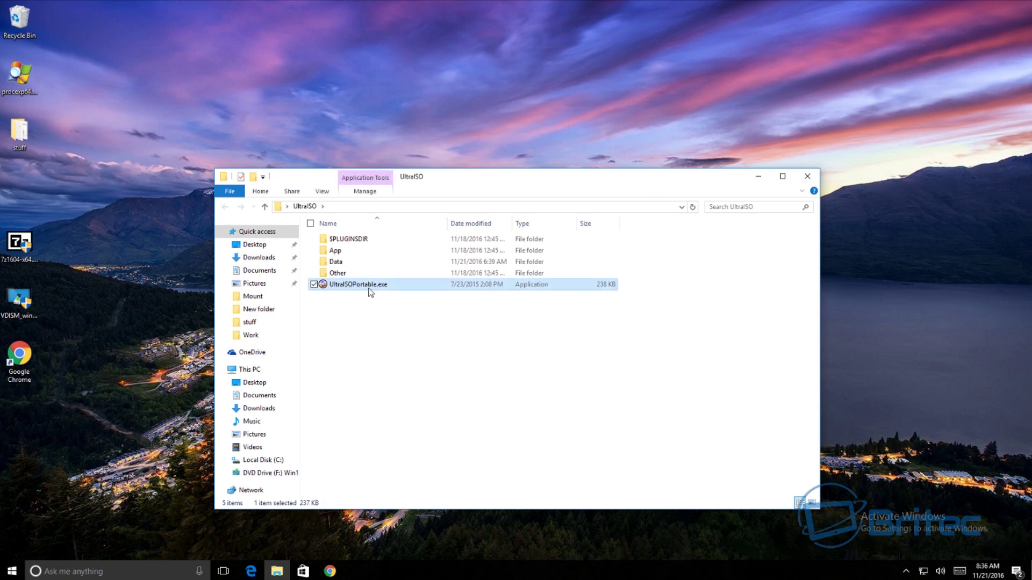
{"action": "left_click", "coordinate": [807, 176]}
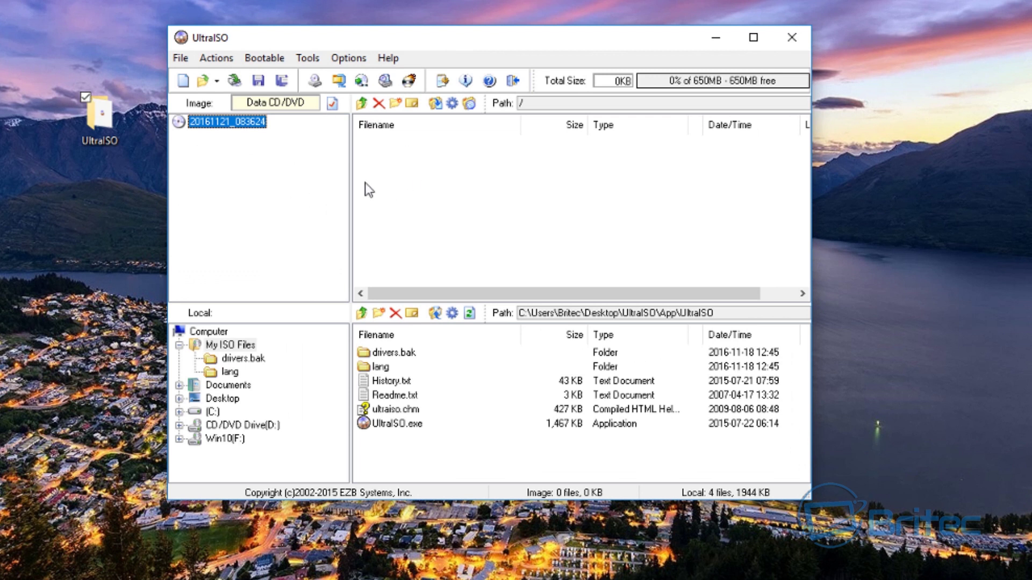
Open Win10.iso from the Desktop in UltraISO.
{"action": "left_click", "coordinate": [204, 400]}
{"action": "double_click", "coordinate": [391, 438]}
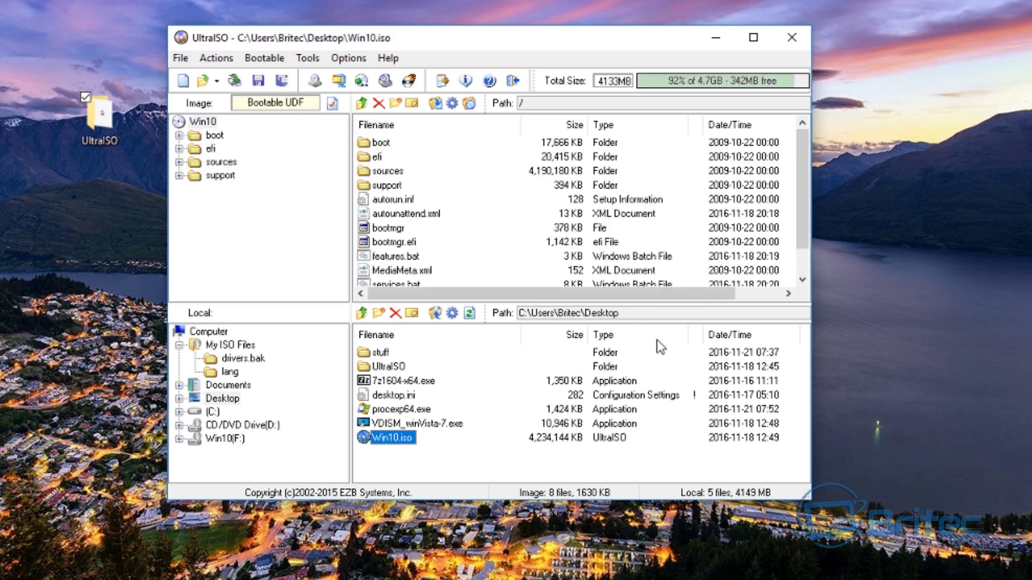
{"action": "left_click_drag", "start_coordinate": [805, 190], "coordinate": [808, 247]}
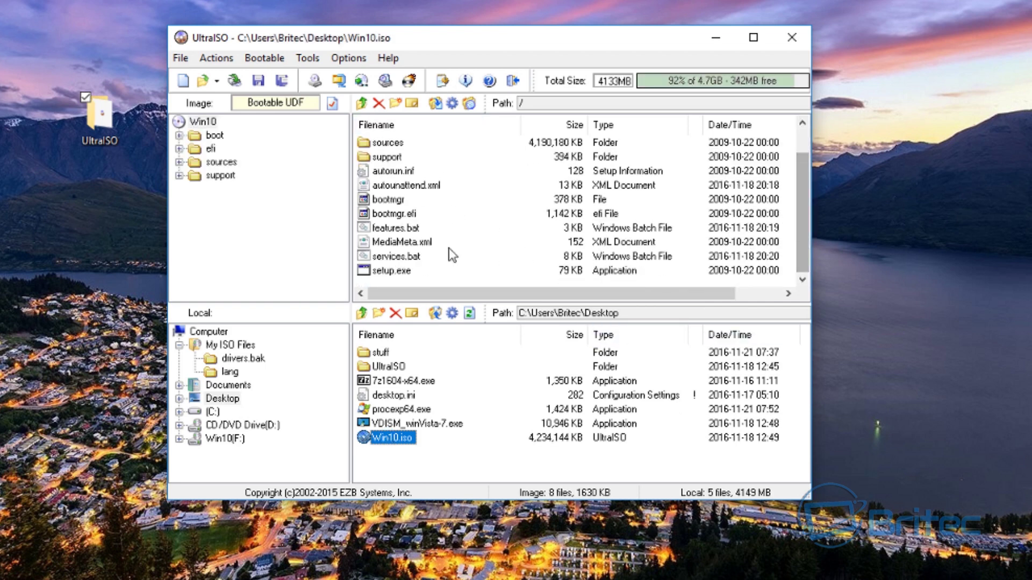
Show the Desktop in the local pane and drag autounattend.xml toward the image root.
{"action": "left_click", "coordinate": [400, 186]}
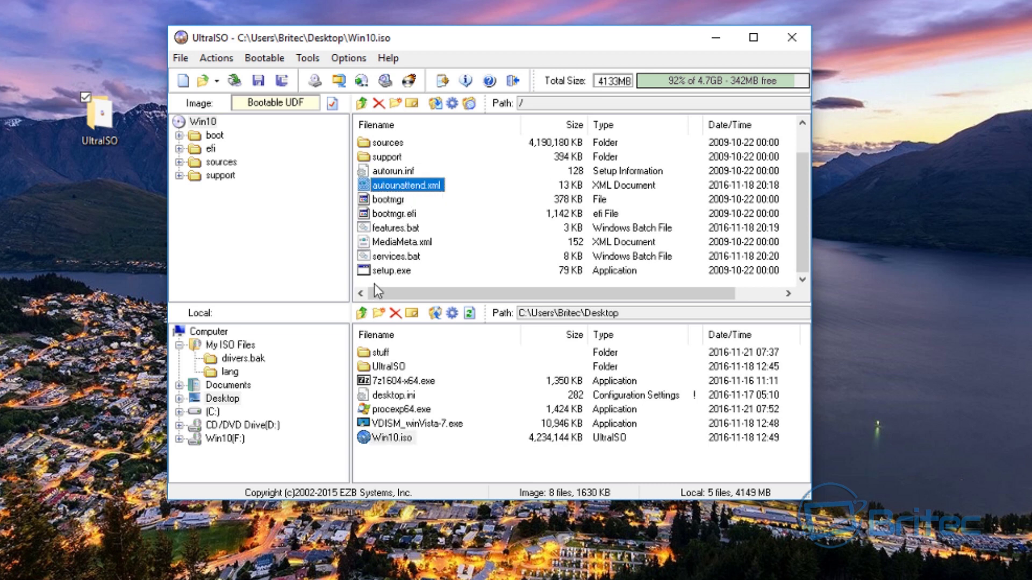
{"action": "scroll", "coordinate": [408, 239], "scroll_direction": "up", "scroll_amount": 1}
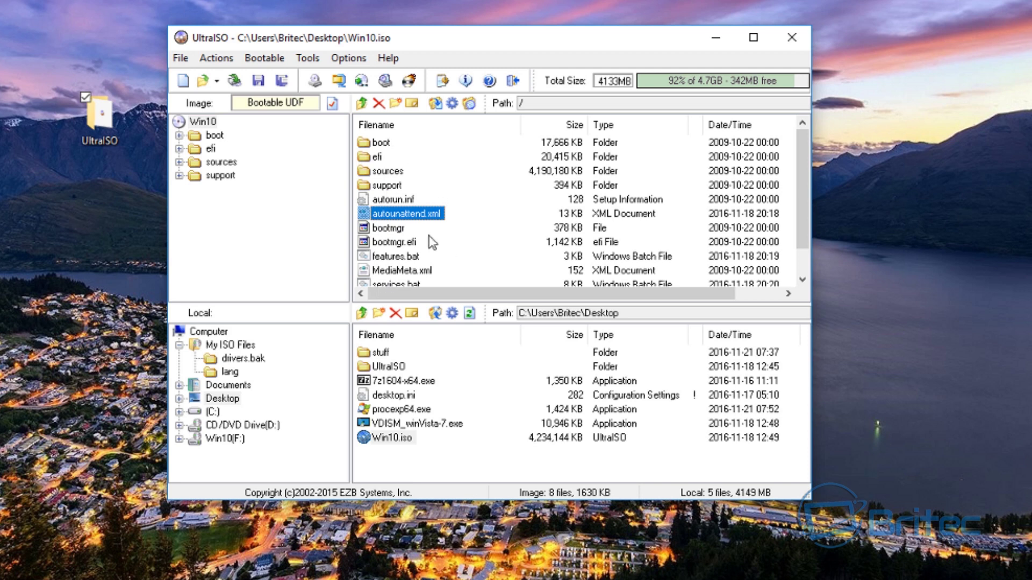
{"action": "scroll", "coordinate": [430, 240], "scroll_direction": "down", "scroll_amount": 1}
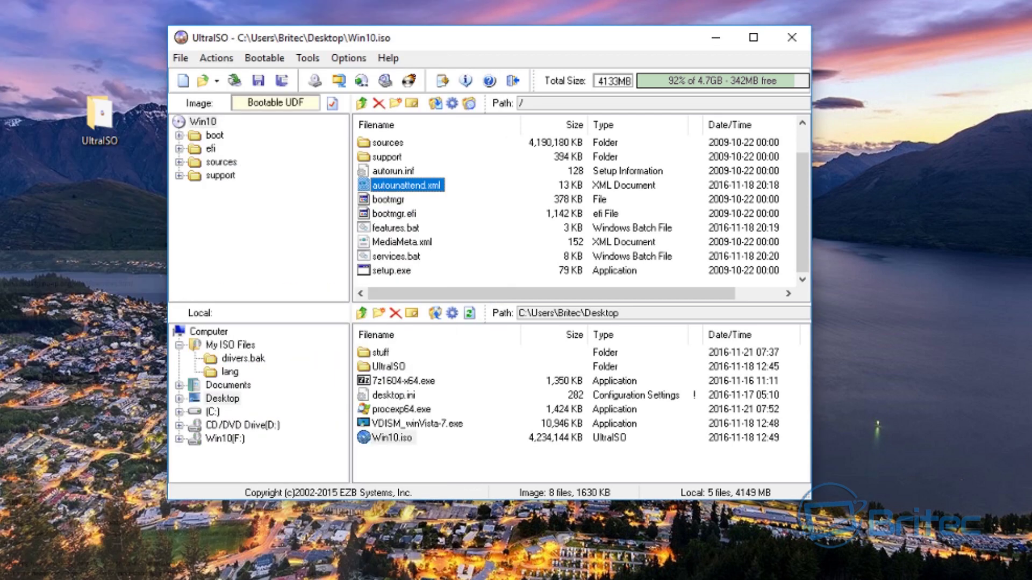
{"action": "left_click_drag", "start_coordinate": [406, 185], "coordinate": [82, 300]}
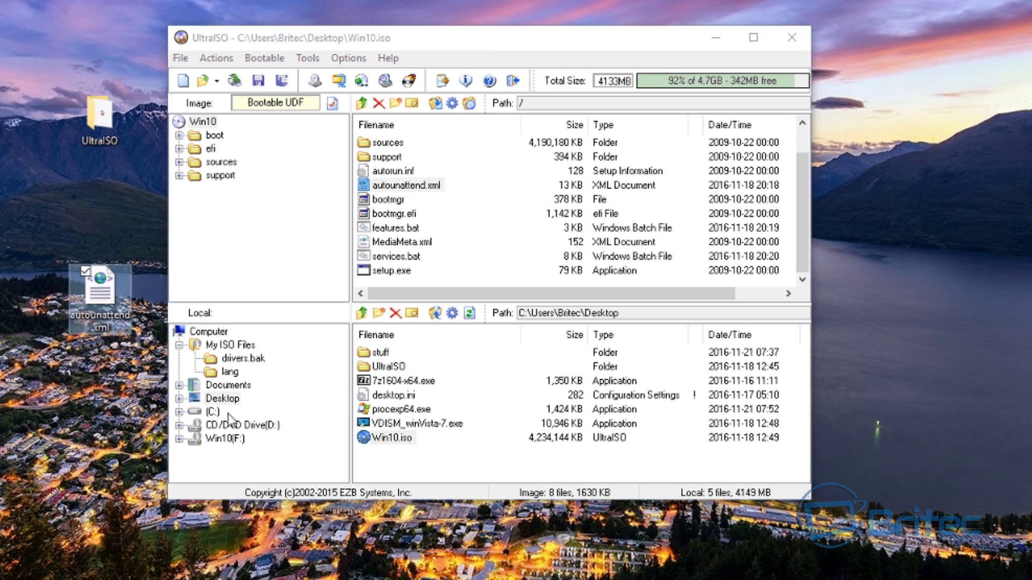
{"action": "double_click", "coordinate": [232, 400]}
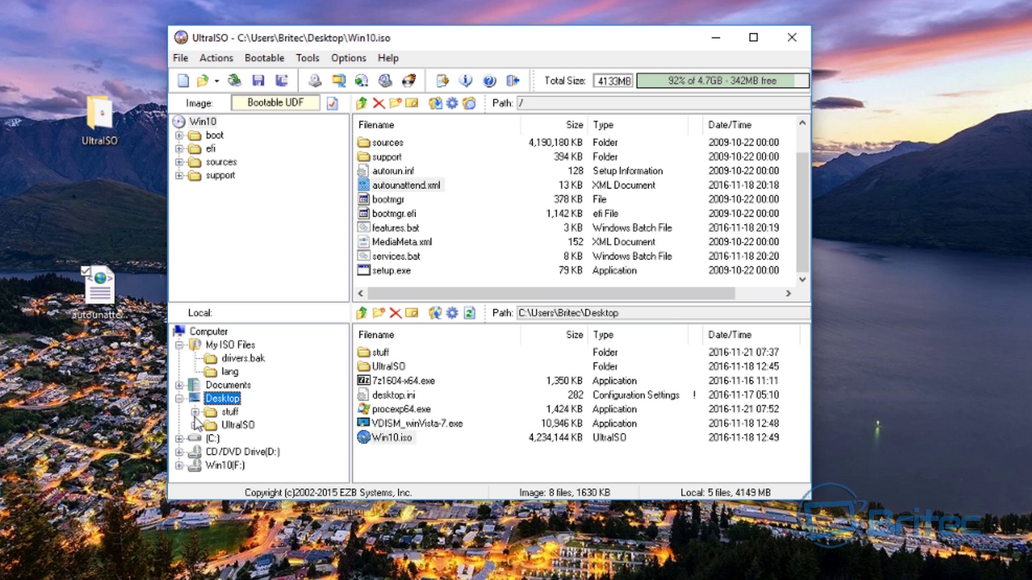
{"action": "left_click_drag", "start_coordinate": [100, 291], "coordinate": [407, 232]}
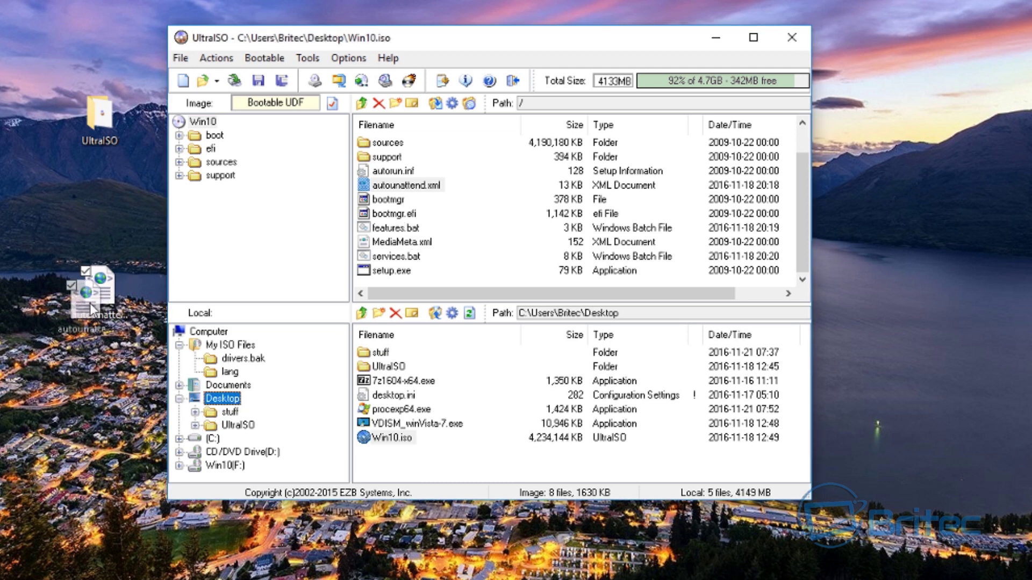
Delete the old autounattend.xml from the image and copy the new one into its root.
{"action": "right_click", "coordinate": [411, 187]}
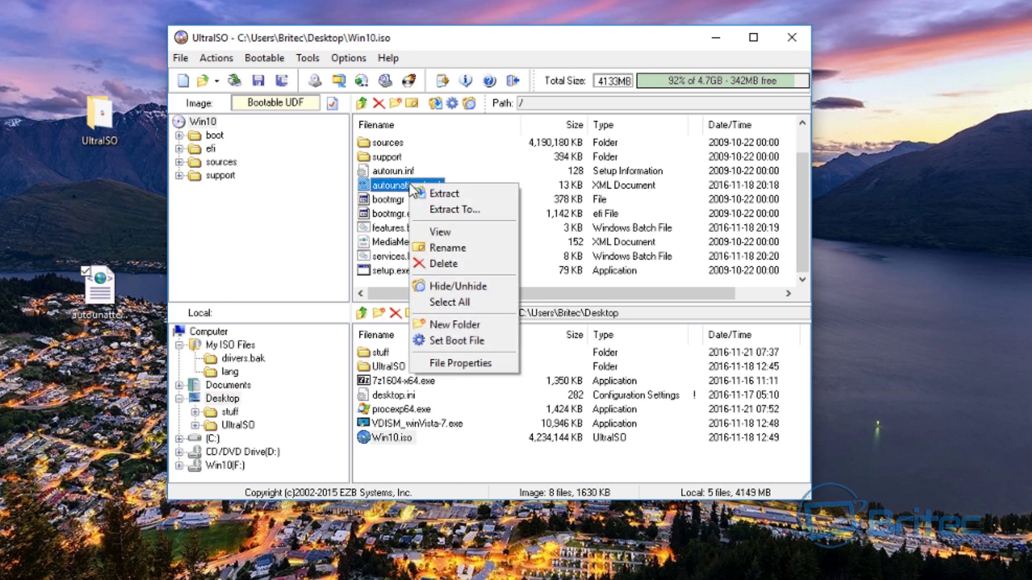
{"action": "left_click", "coordinate": [456, 268]}
{"action": "left_click_drag", "start_coordinate": [113, 289], "coordinate": [406, 236]}
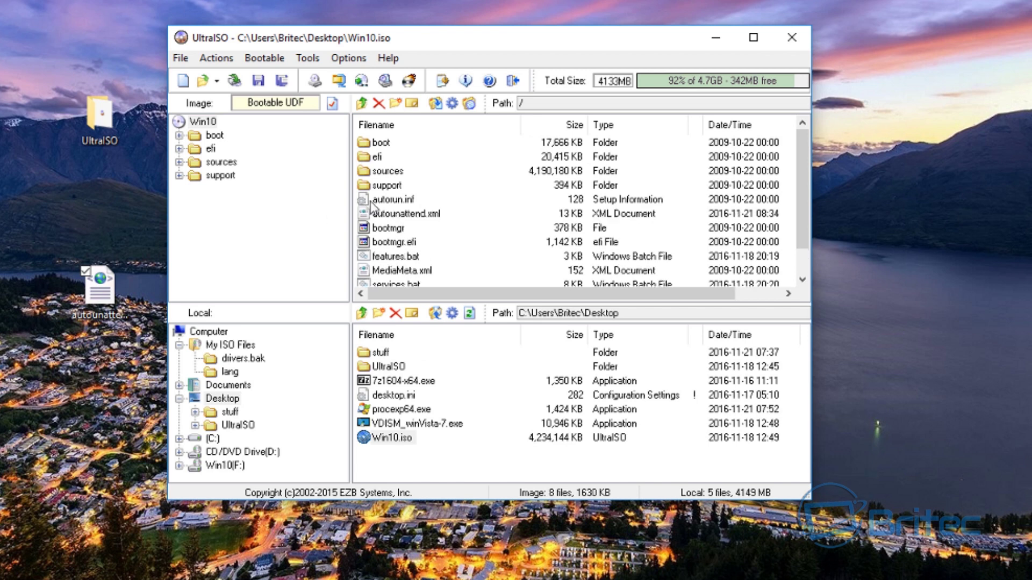
{"action": "left_click", "coordinate": [180, 58]}
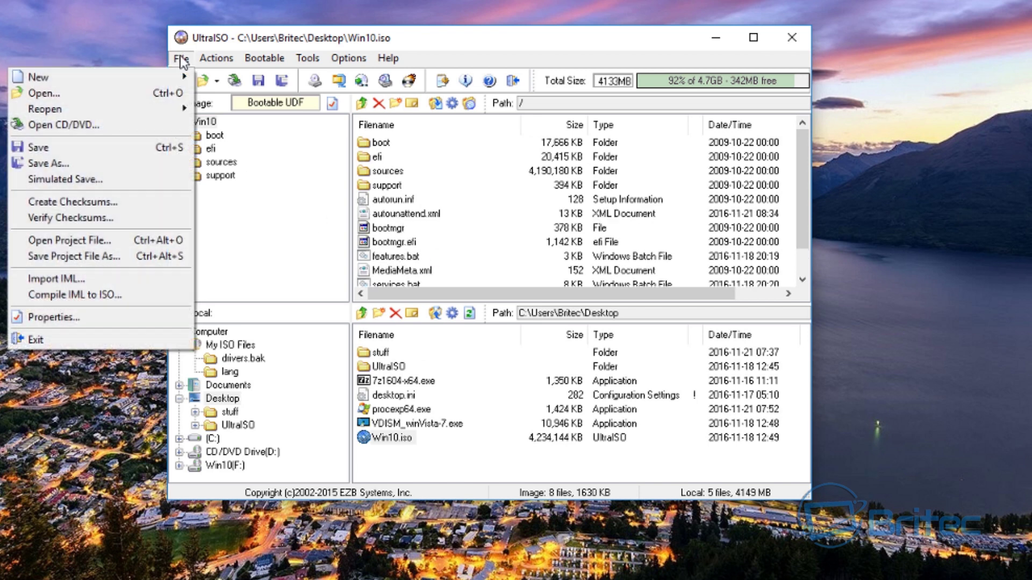
Open the Save As dialog for the image, then cancel it without saving.
{"action": "left_click", "coordinate": [149, 164]}
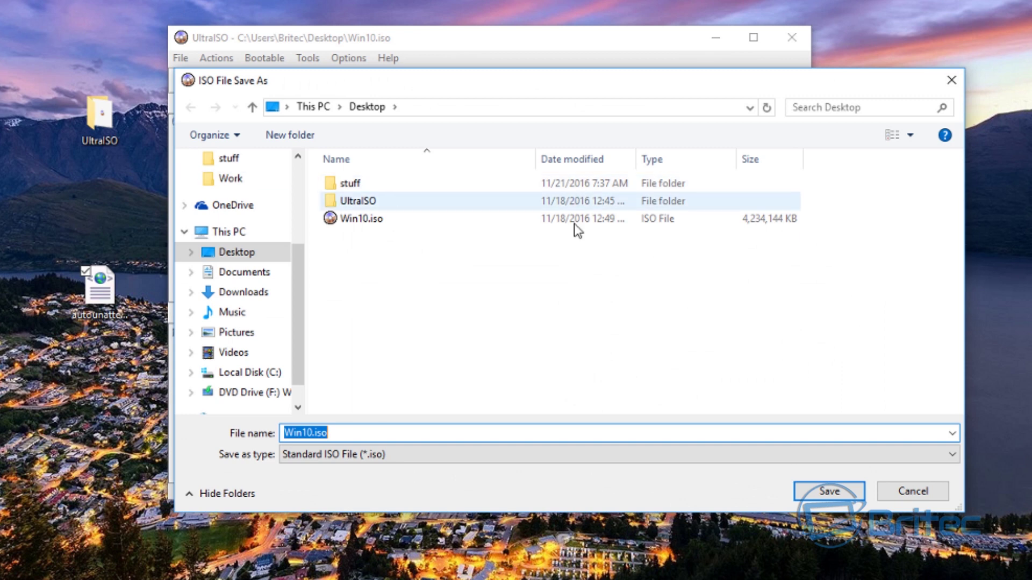
{"action": "left_click_drag", "start_coordinate": [594, 79], "coordinate": [504, 47]}
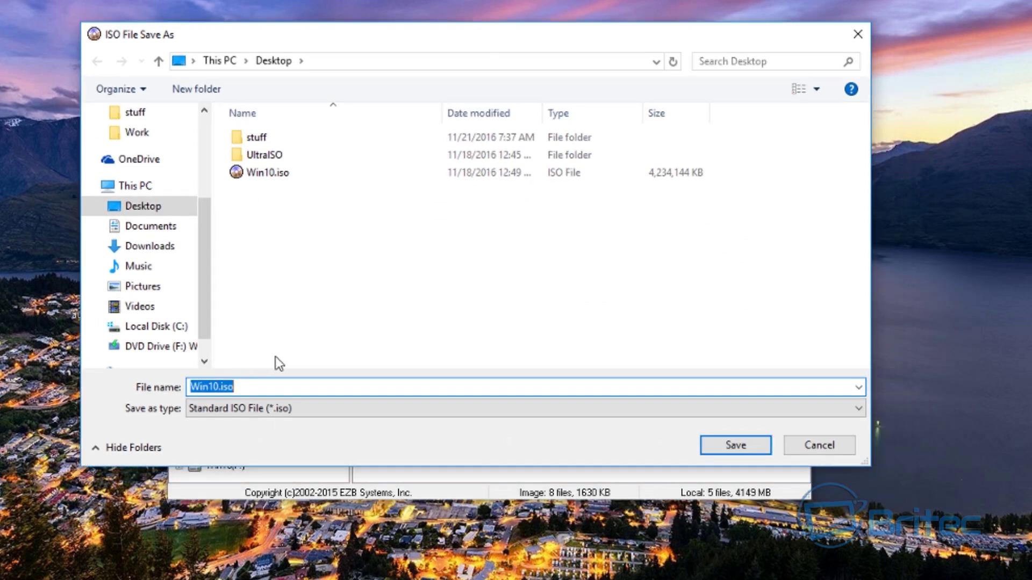
{"action": "left_click", "coordinate": [830, 453]}
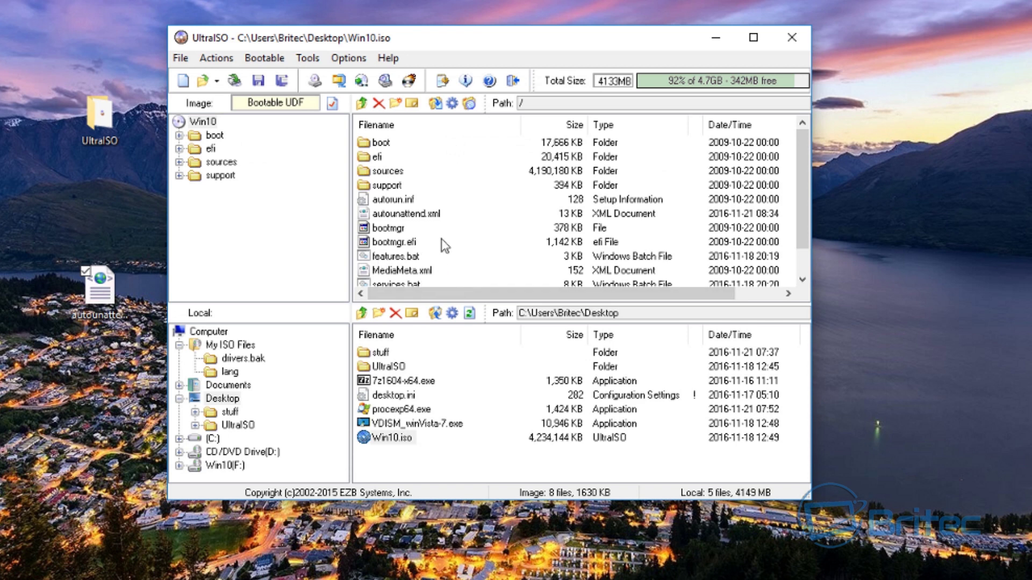
Browse the image's sources folder, then close UltraISO to bring up the save-changes prompt.
{"action": "scroll", "coordinate": [443, 247], "scroll_direction": "down", "scroll_amount": 1}
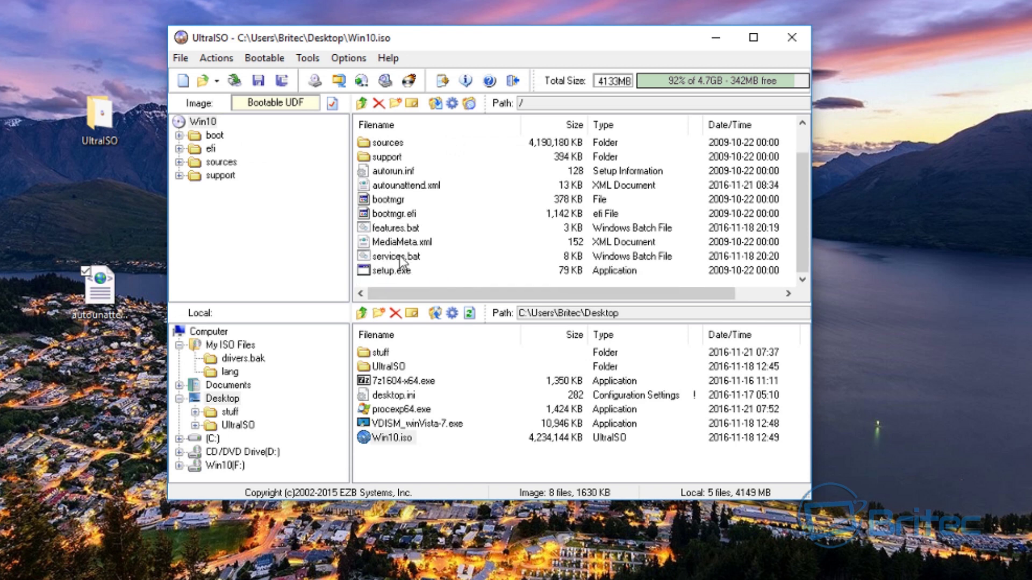
{"action": "left_click", "coordinate": [410, 260]}
{"action": "left_click", "coordinate": [379, 230]}
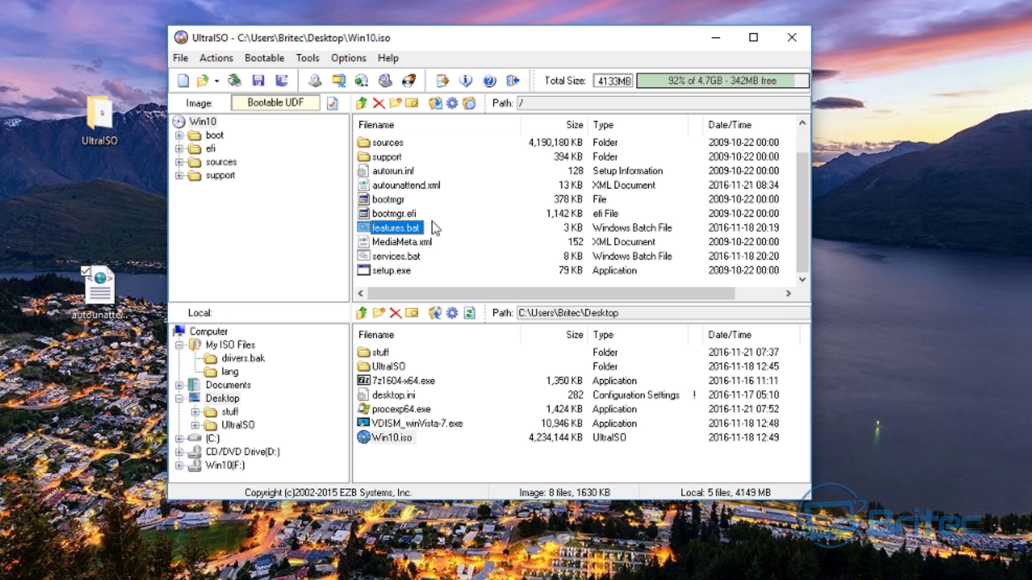
{"action": "left_click", "coordinate": [389, 144]}
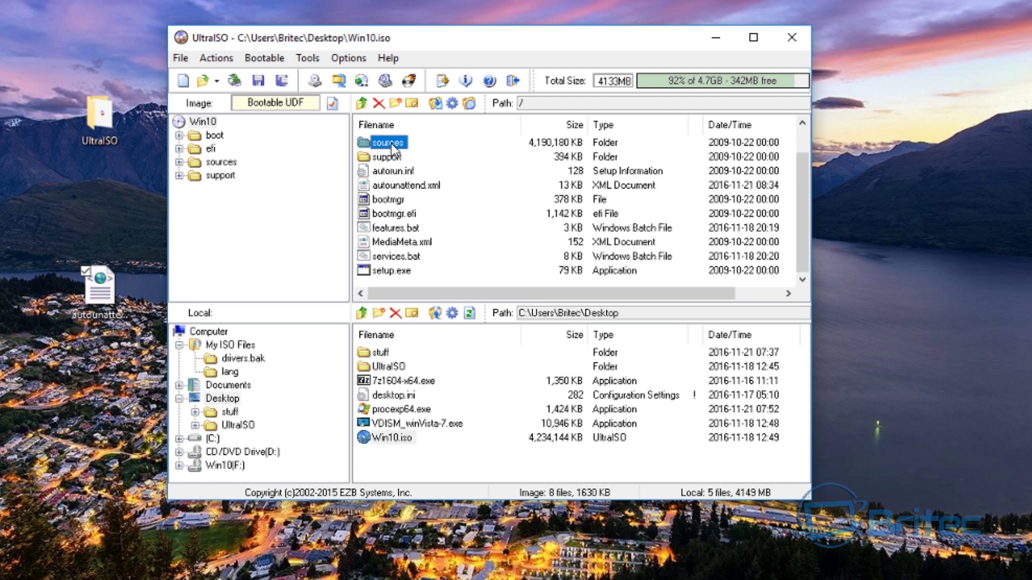
{"action": "double_click", "coordinate": [391, 143]}
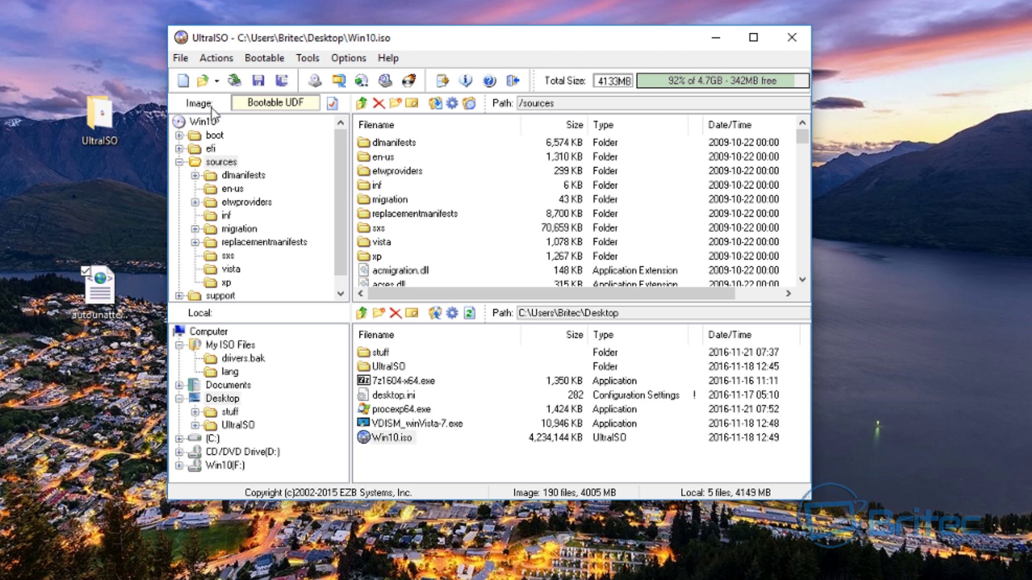
{"action": "scroll", "coordinate": [472, 269], "scroll_direction": "down", "scroll_amount": 2}
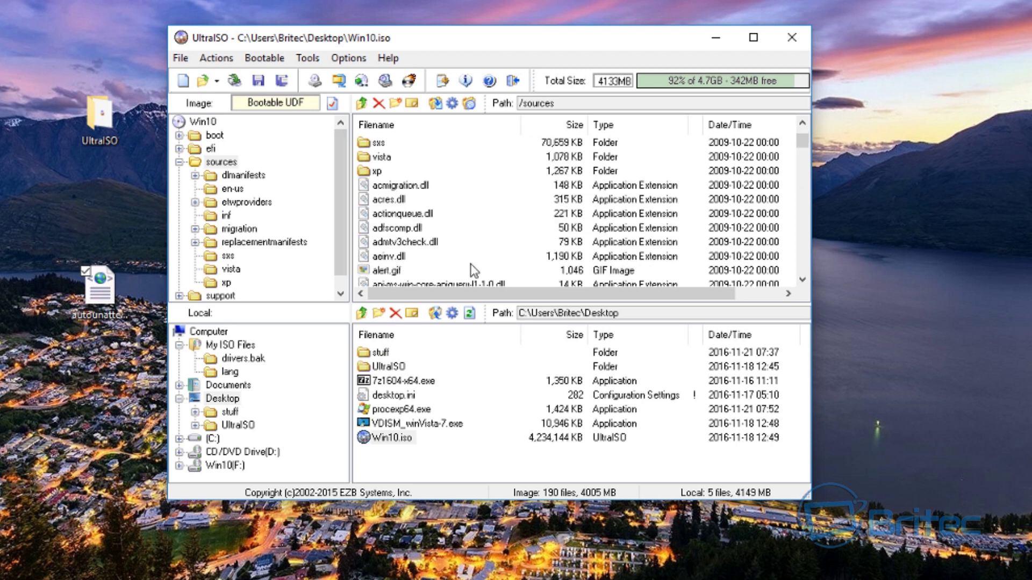
{"action": "scroll", "coordinate": [471, 269], "scroll_direction": "up", "scroll_amount": 2}
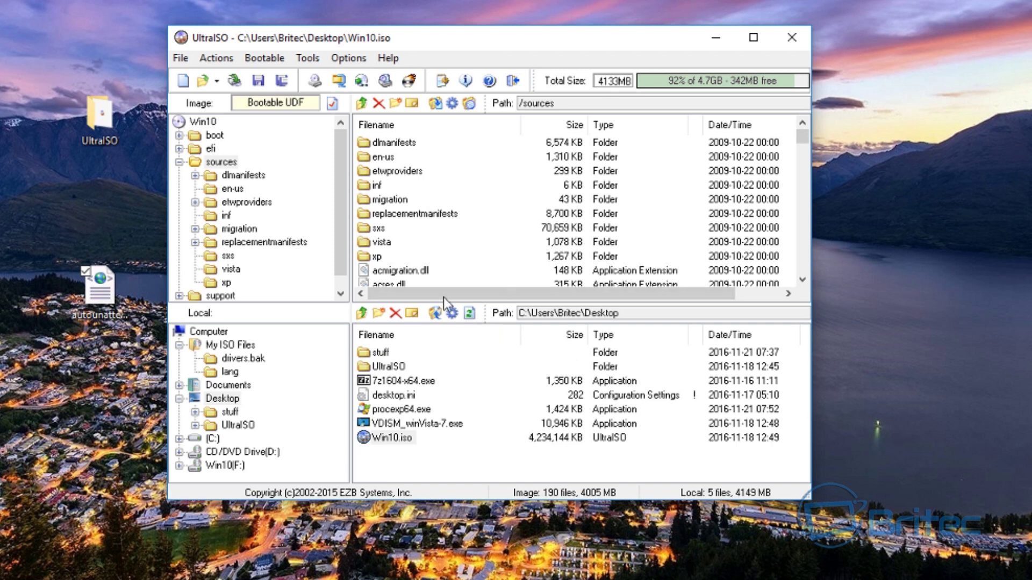
{"action": "left_click", "coordinate": [792, 37]}
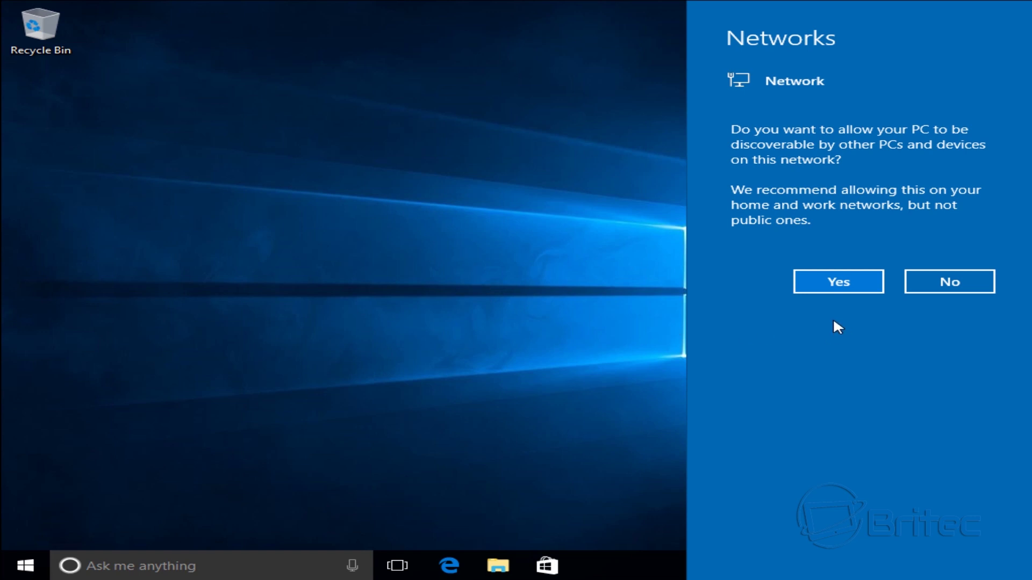
Answer Yes to let the PC be discoverable on the network.
{"action": "left_click", "coordinate": [821, 285]}
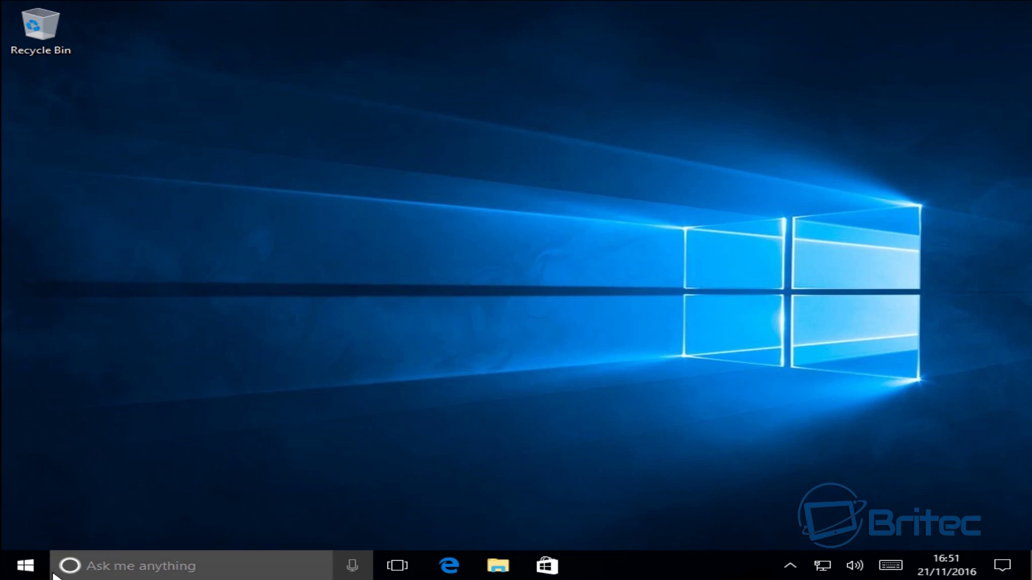
{"action": "right_click", "coordinate": [25, 565]}
{"action": "left_click", "coordinate": [108, 444]}
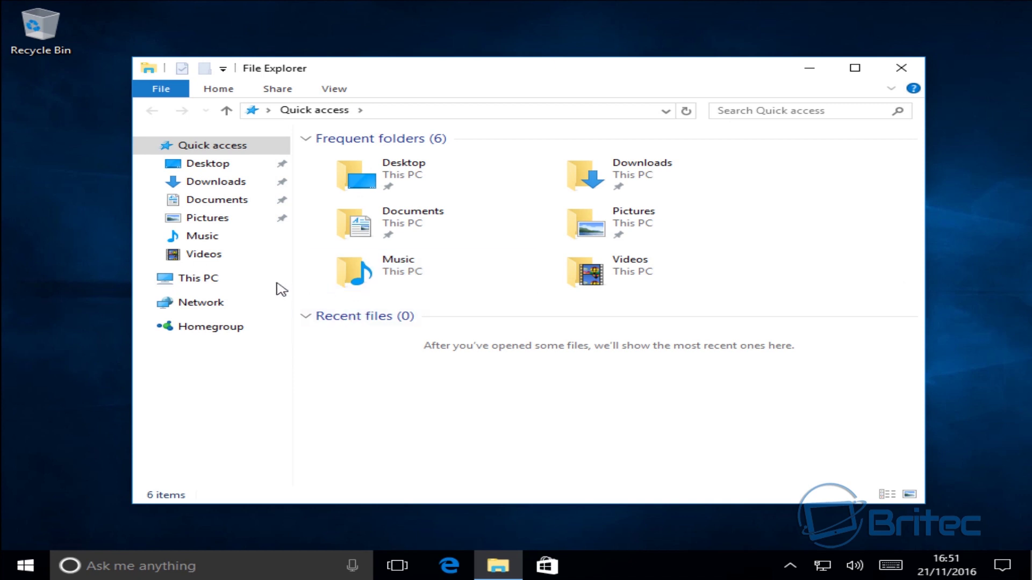
{"action": "left_click", "coordinate": [201, 281]}
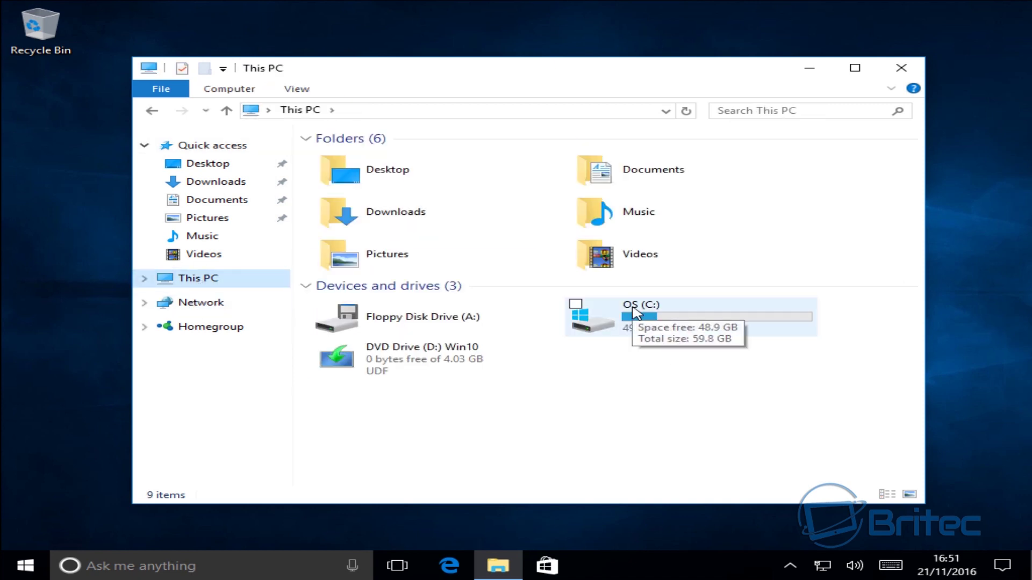
{"action": "left_click", "coordinate": [901, 68]}
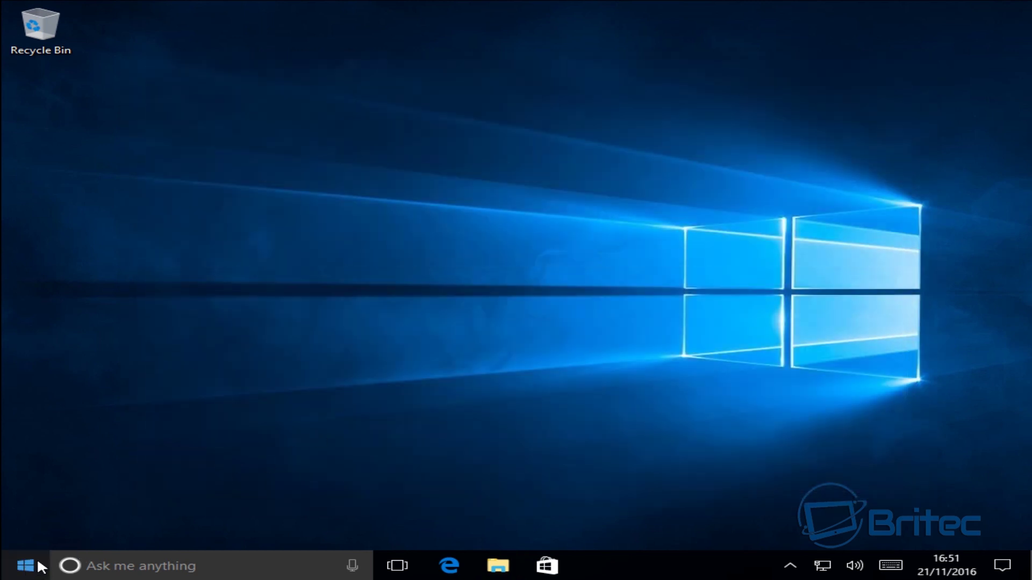
{"action": "right_click", "coordinate": [31, 566]}
{"action": "left_click", "coordinate": [144, 417]}
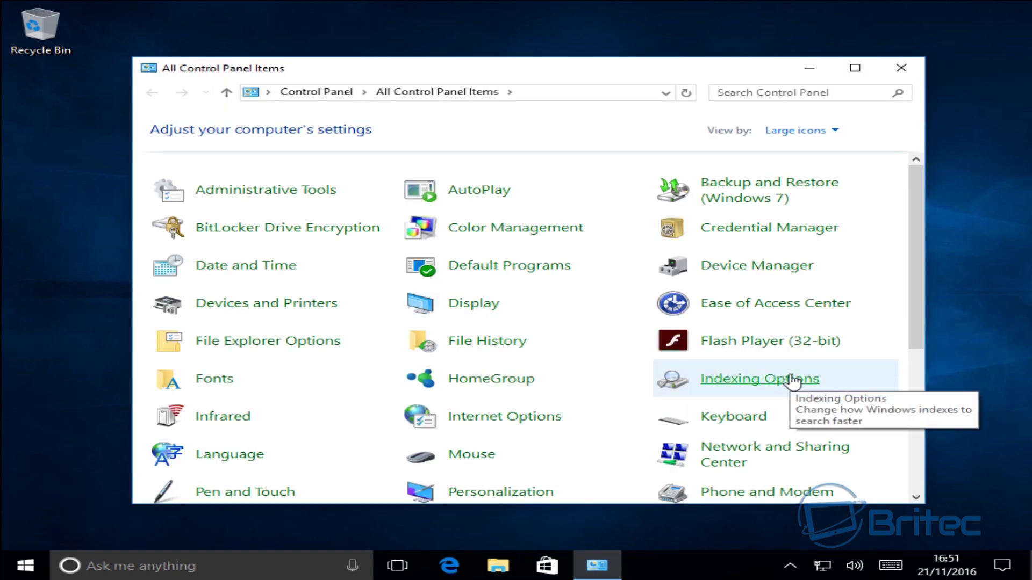
{"action": "scroll", "coordinate": [792, 381], "scroll_direction": "down", "scroll_amount": 3}
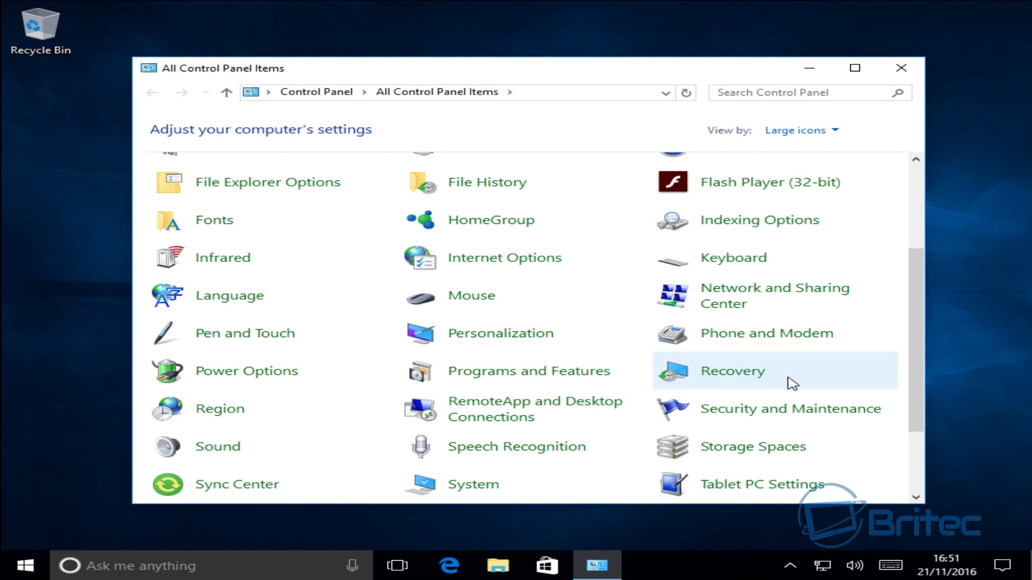
{"action": "scroll", "coordinate": [792, 382], "scroll_direction": "down", "scroll_amount": 1}
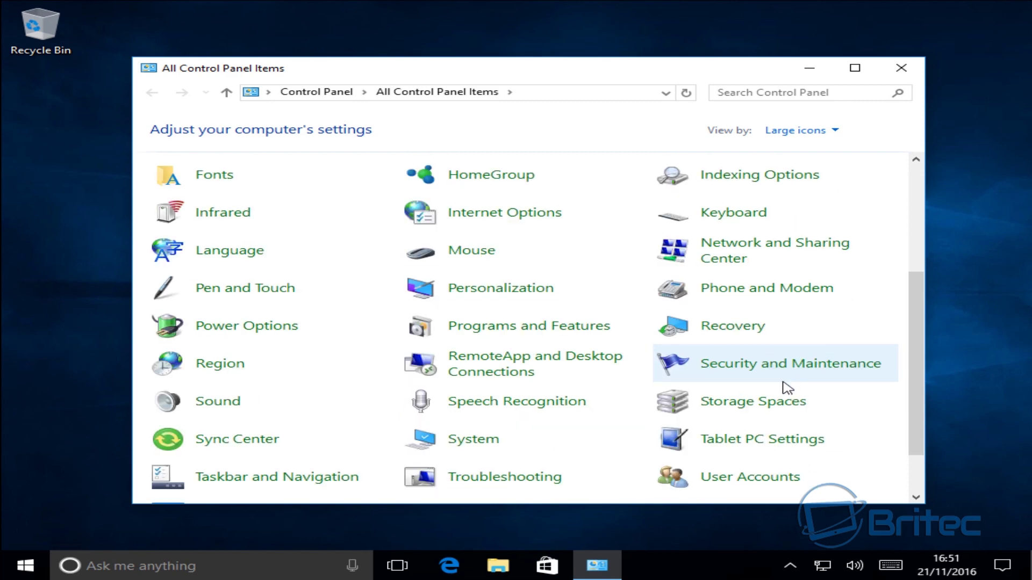
{"action": "left_click", "coordinate": [743, 489]}
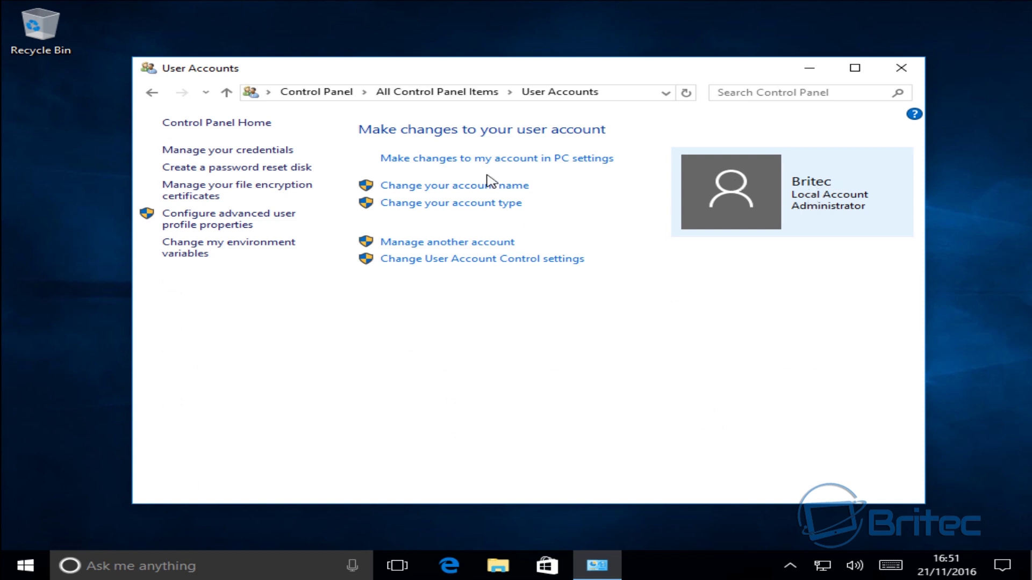
{"action": "left_click", "coordinate": [908, 71]}
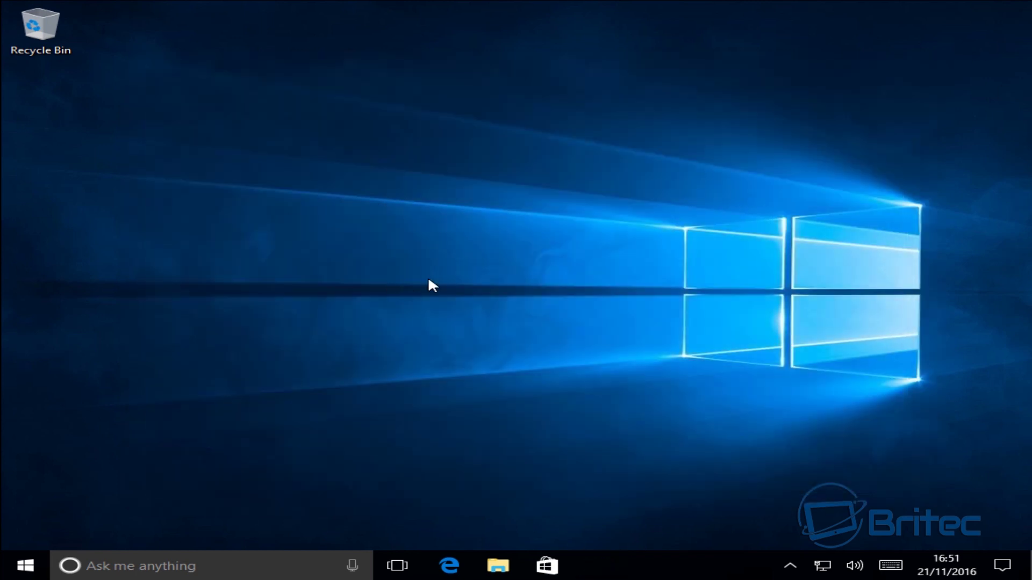